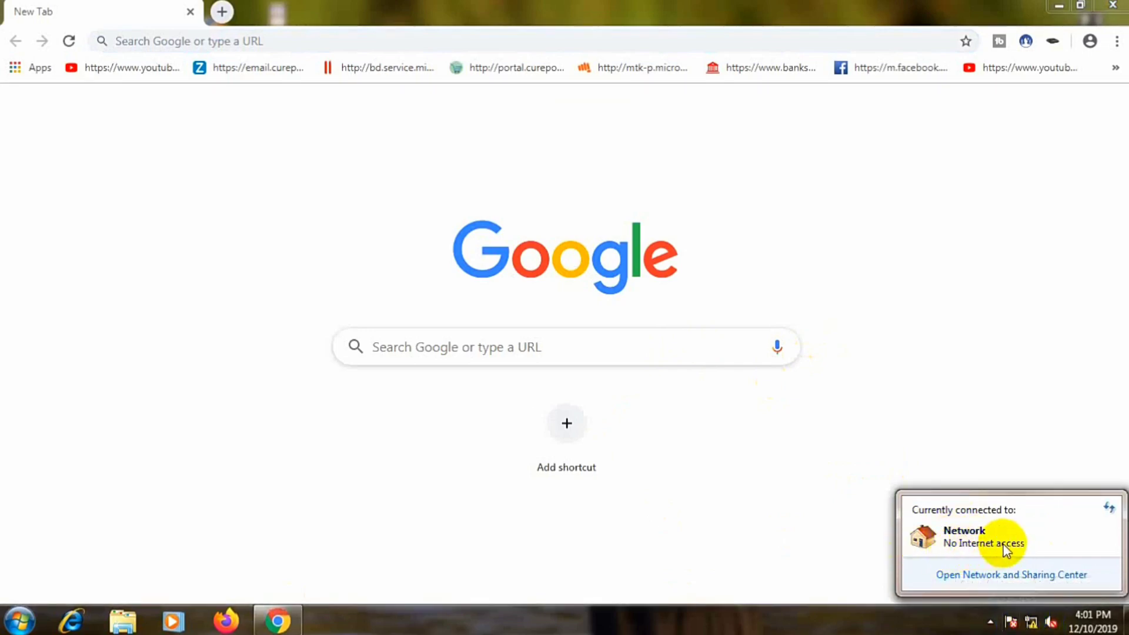
Dismiss the network popup and load the TL-WR841N login page at 192.168.1.1 in Chrome.
click(882, 309)
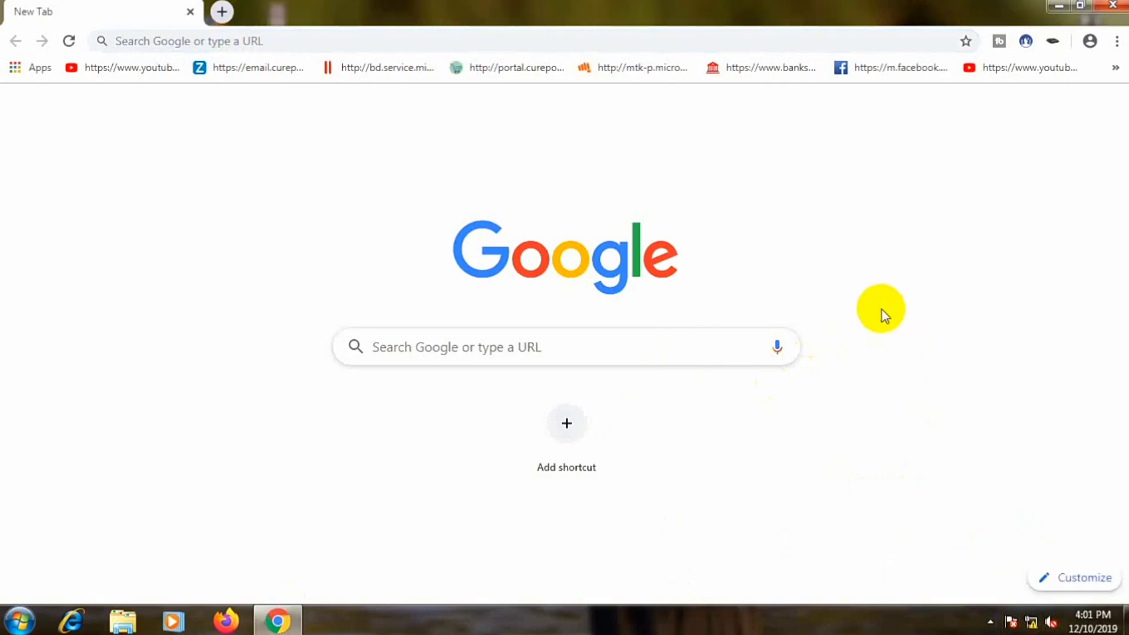
click(178, 40)
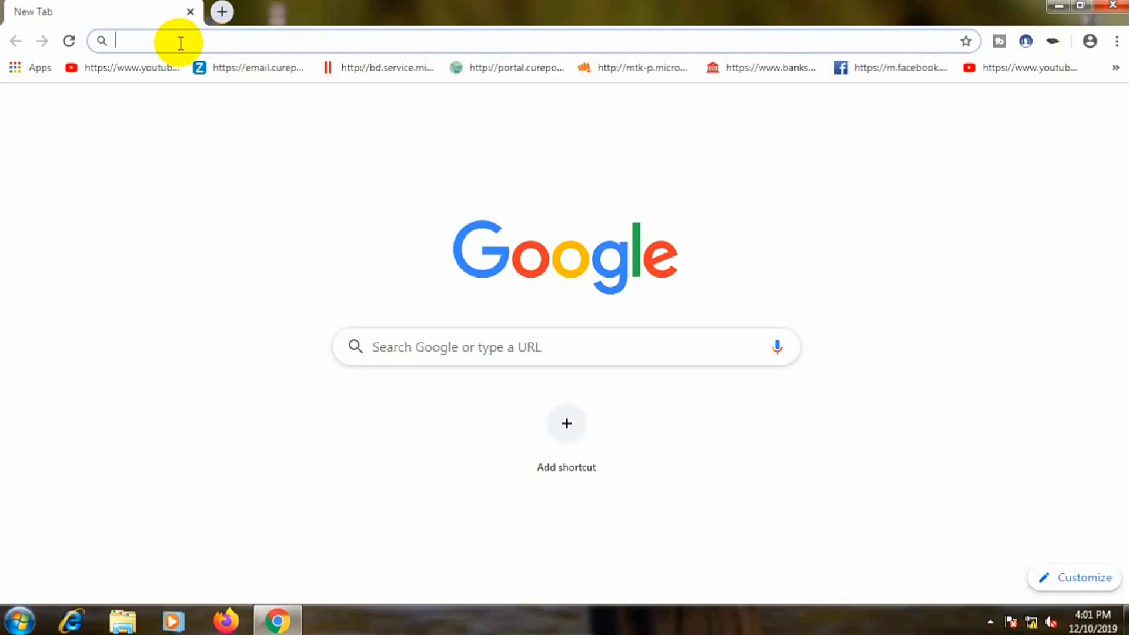
text(1)
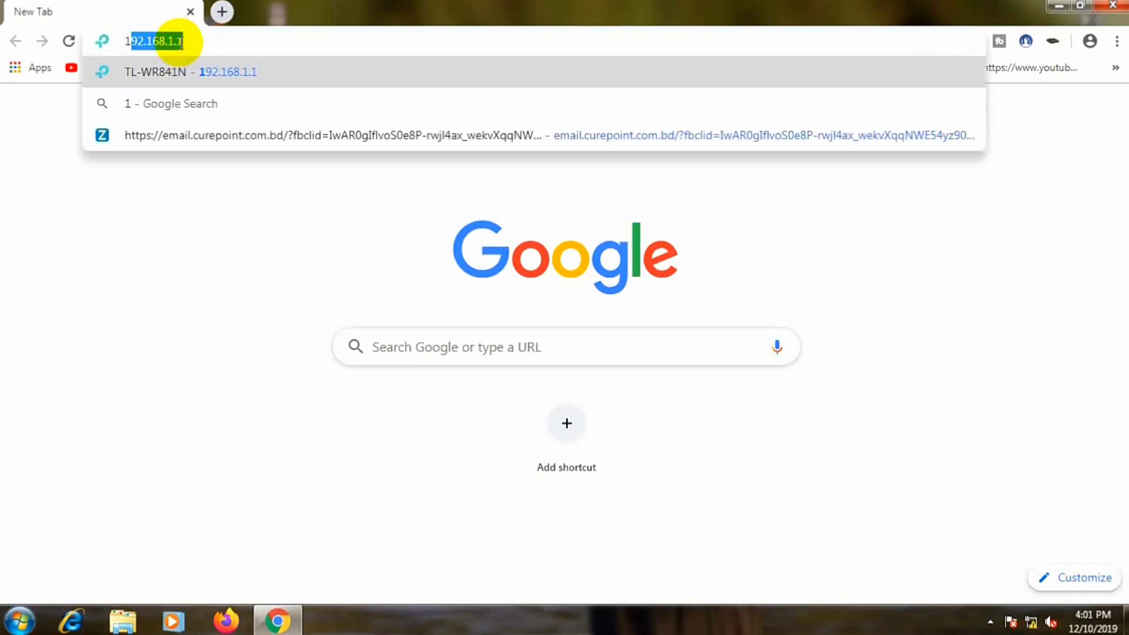
text(92)
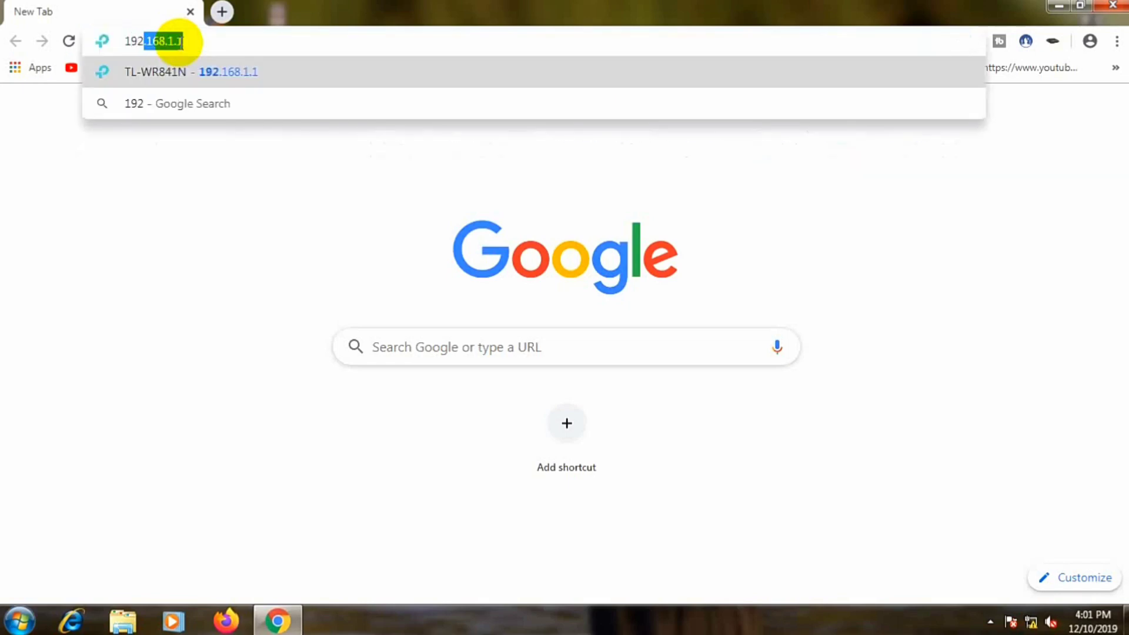
click(202, 40)
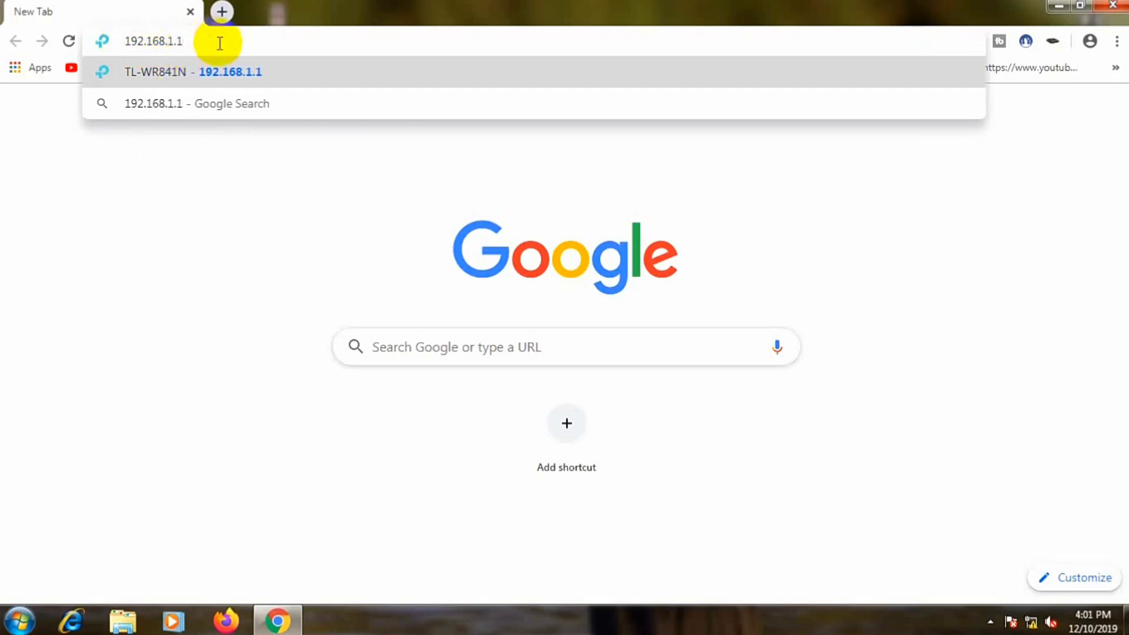
click(235, 71)
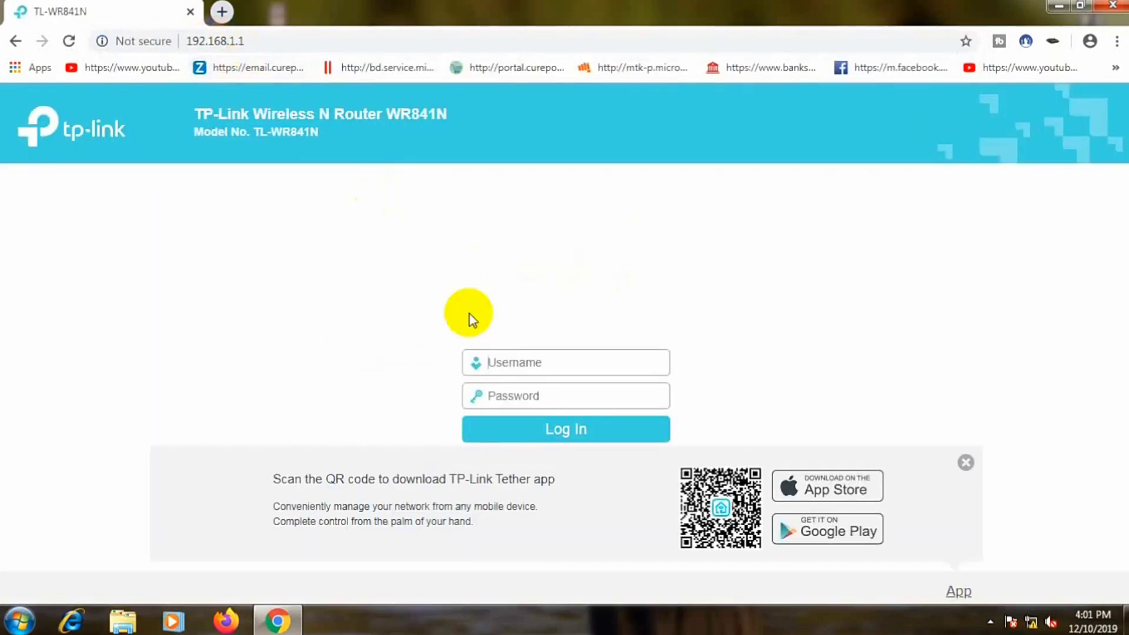
Sign in to the router with the admin username and password.
click(471, 357)
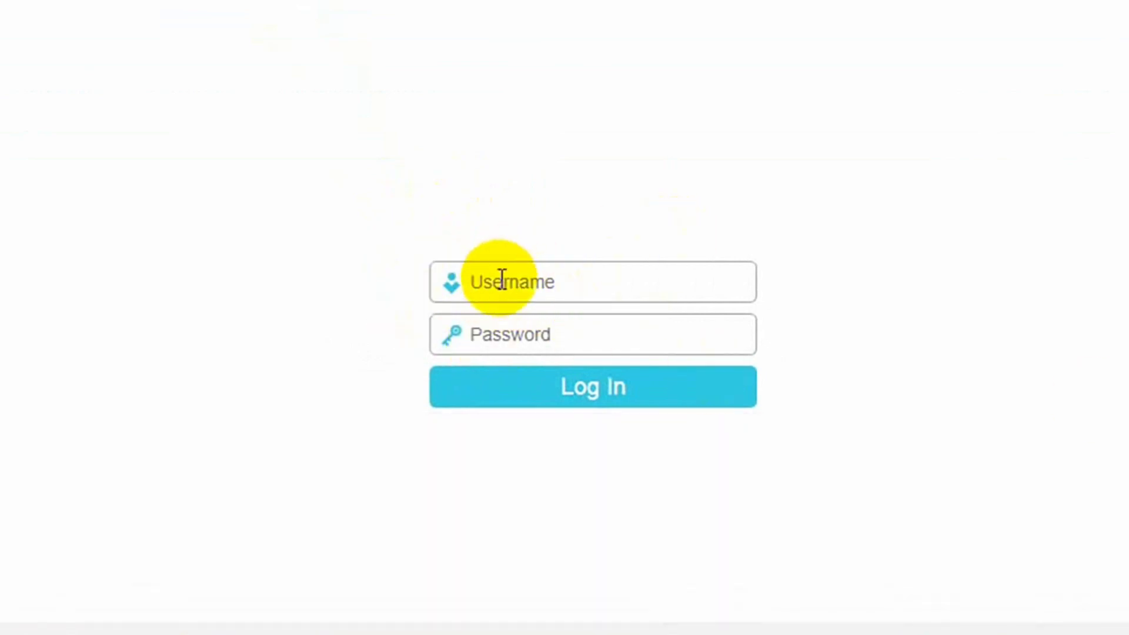
click(504, 326)
click(517, 282)
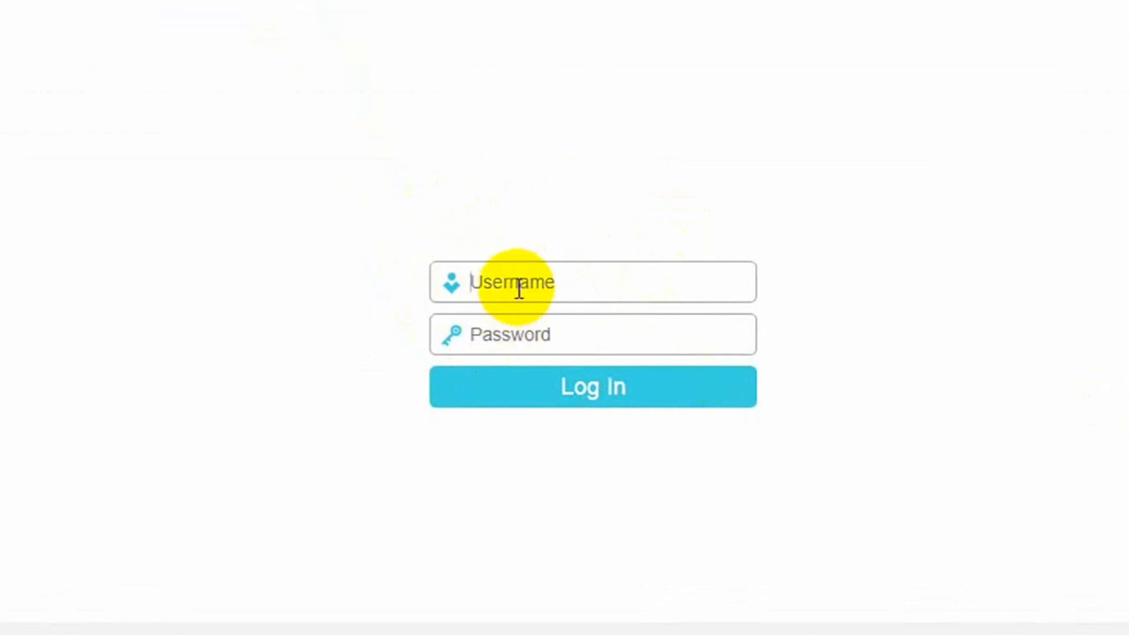
click(504, 322)
click(496, 282)
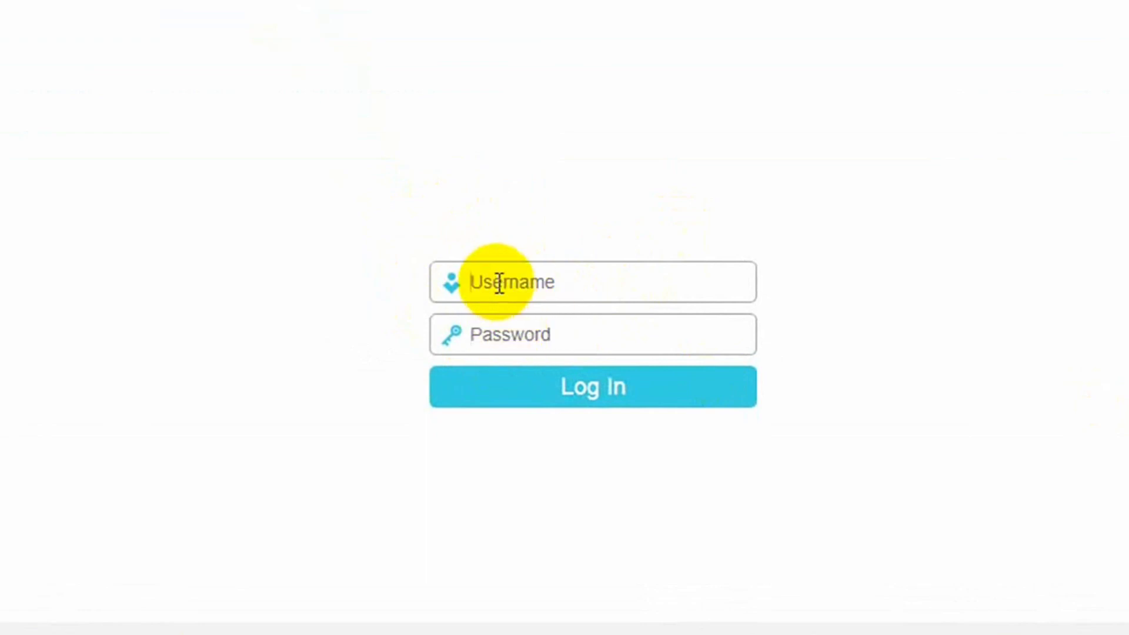
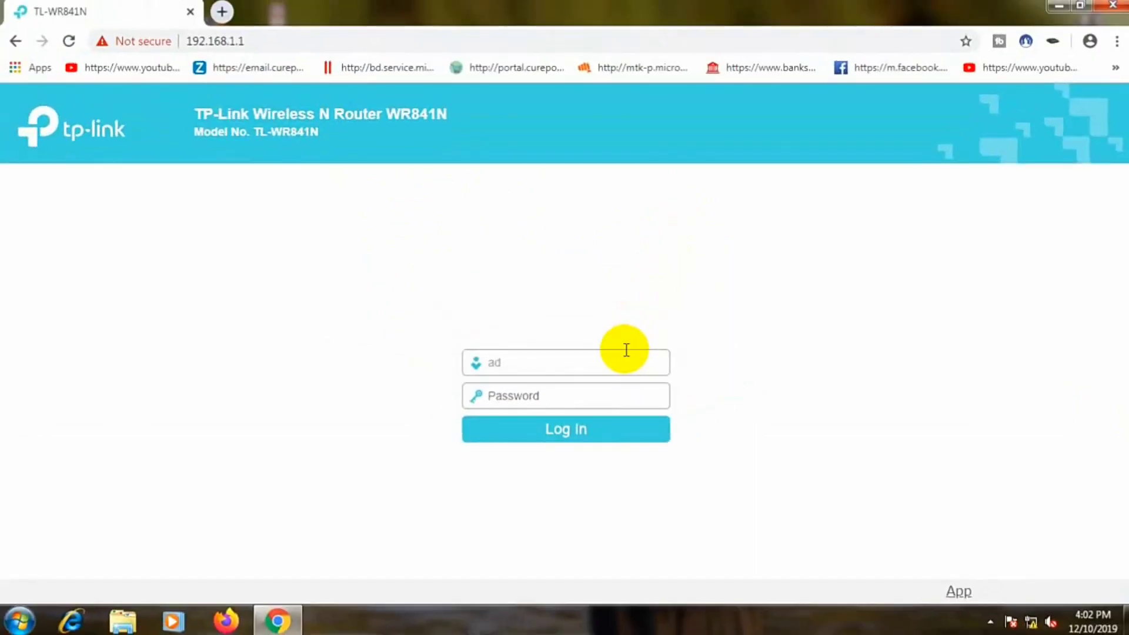
click(529, 393)
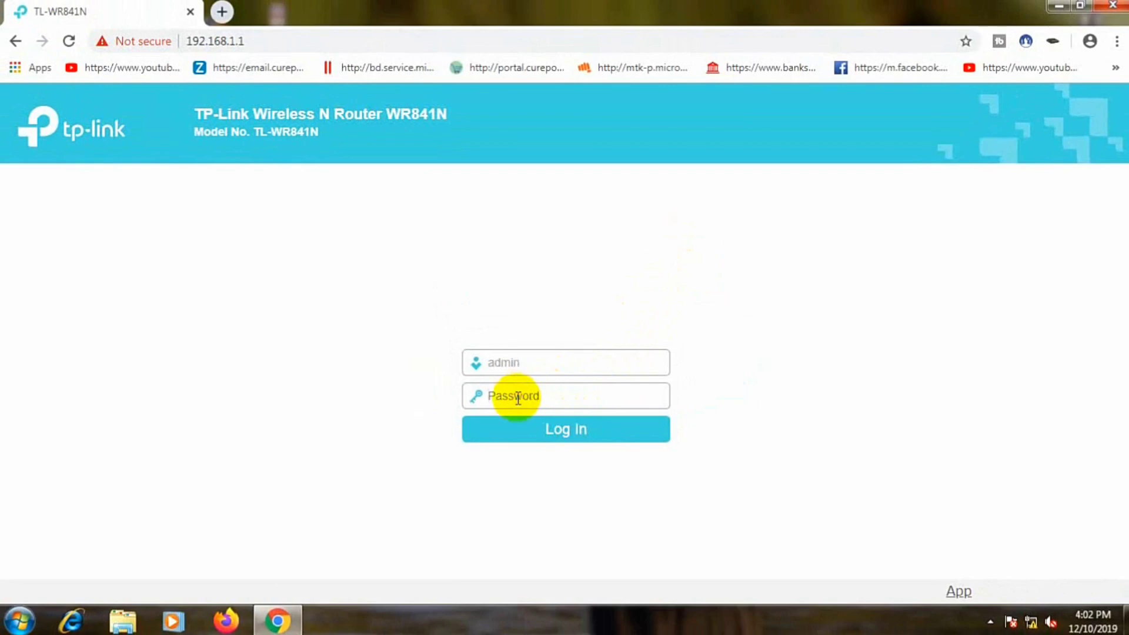
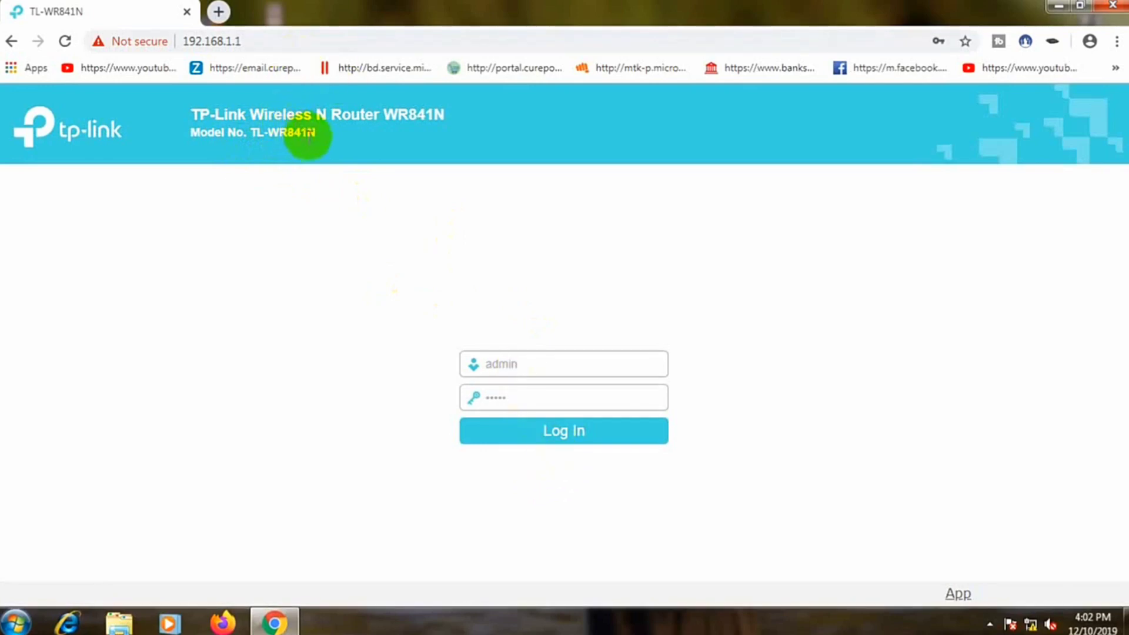
click(554, 429)
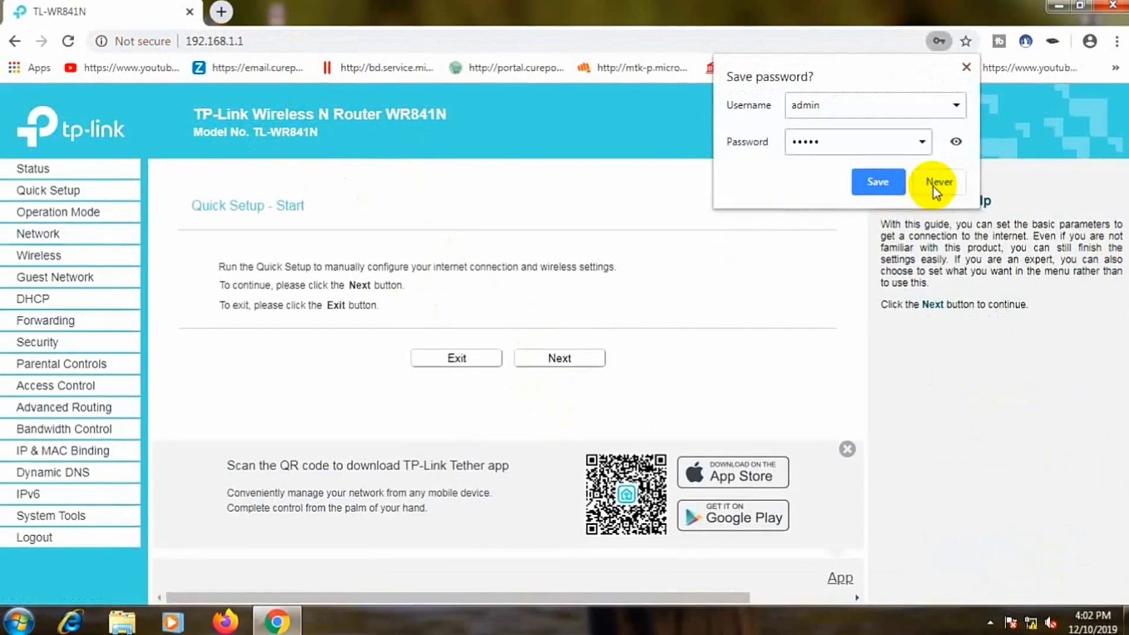
Dismiss the save-password and Tether prompts, then run Quick Setup in Wireless Router mode with PPPoE/Russia PPPoE.
click(937, 183)
click(848, 450)
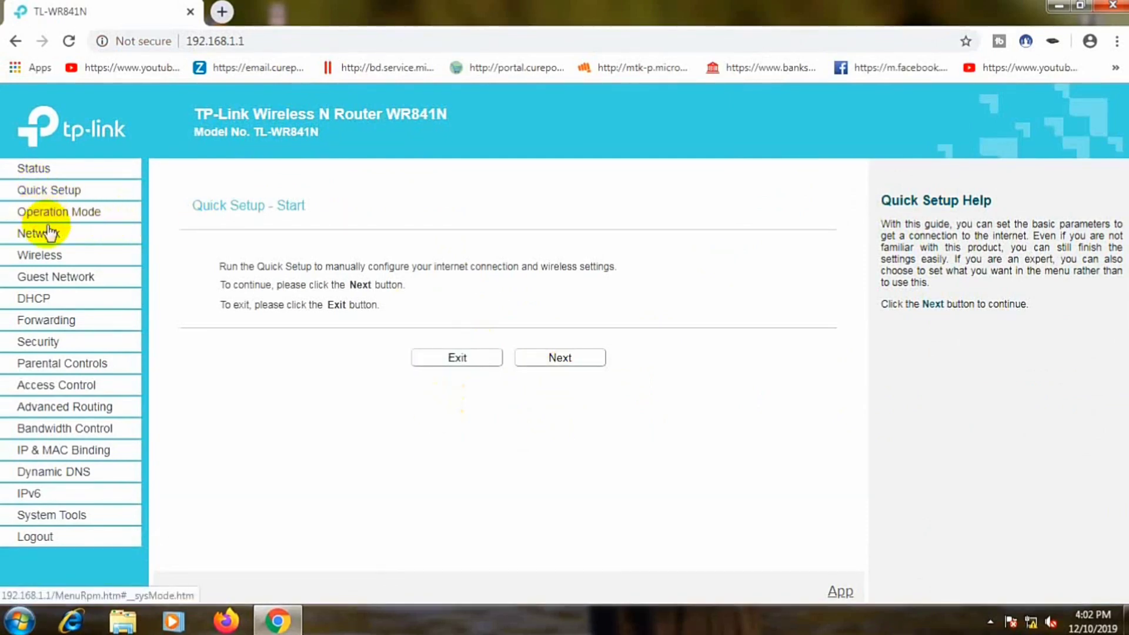
click(41, 193)
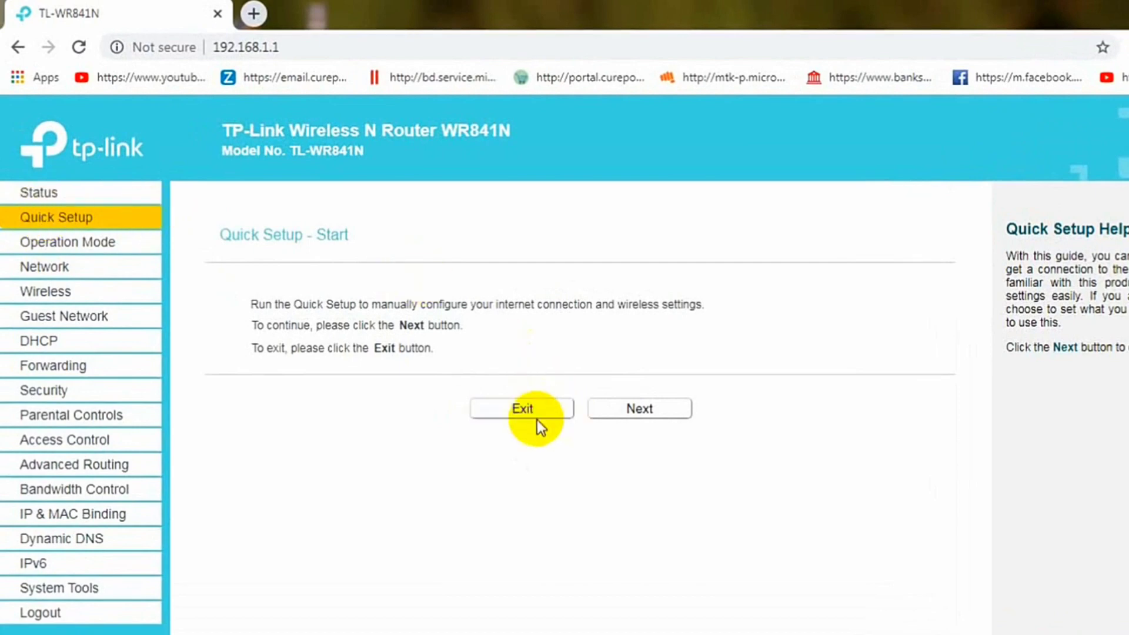
click(639, 410)
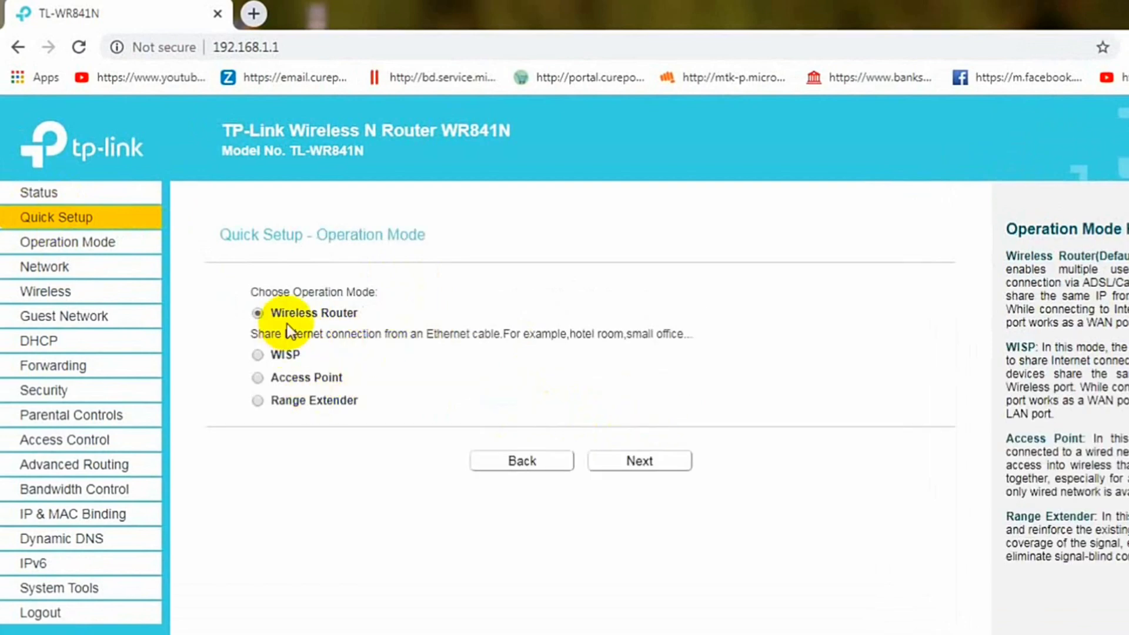
click(641, 460)
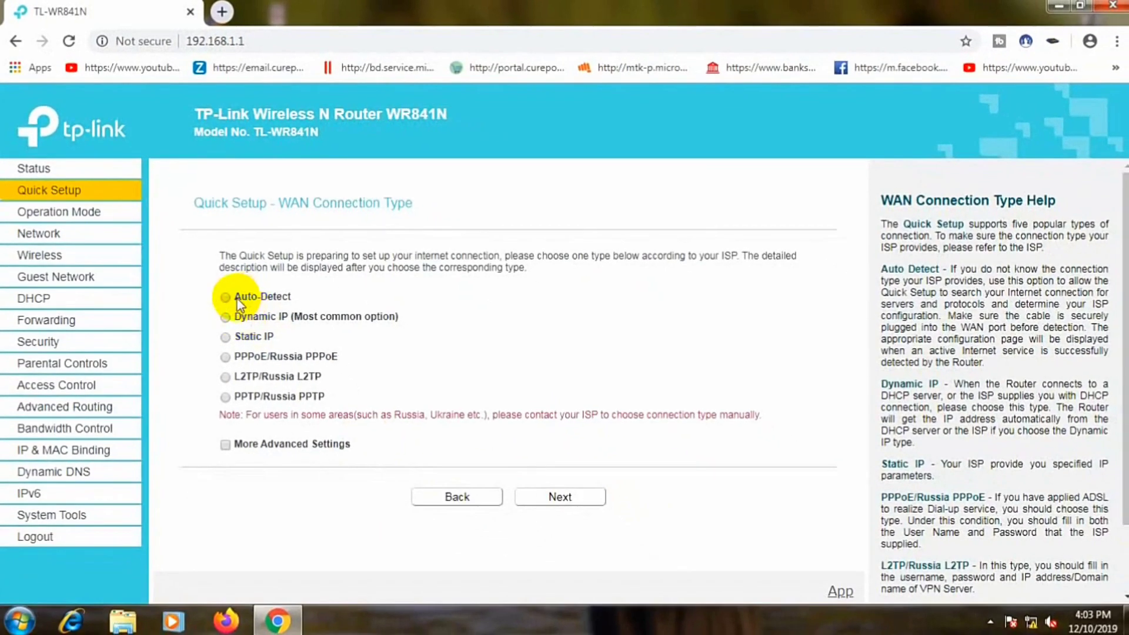
click(226, 358)
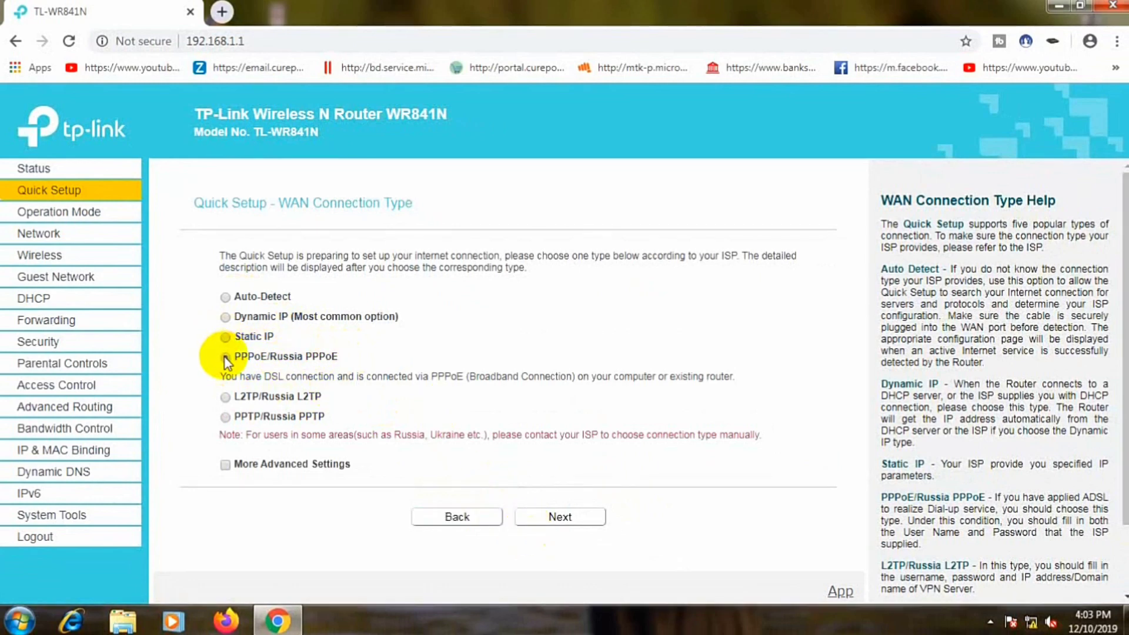
click(555, 517)
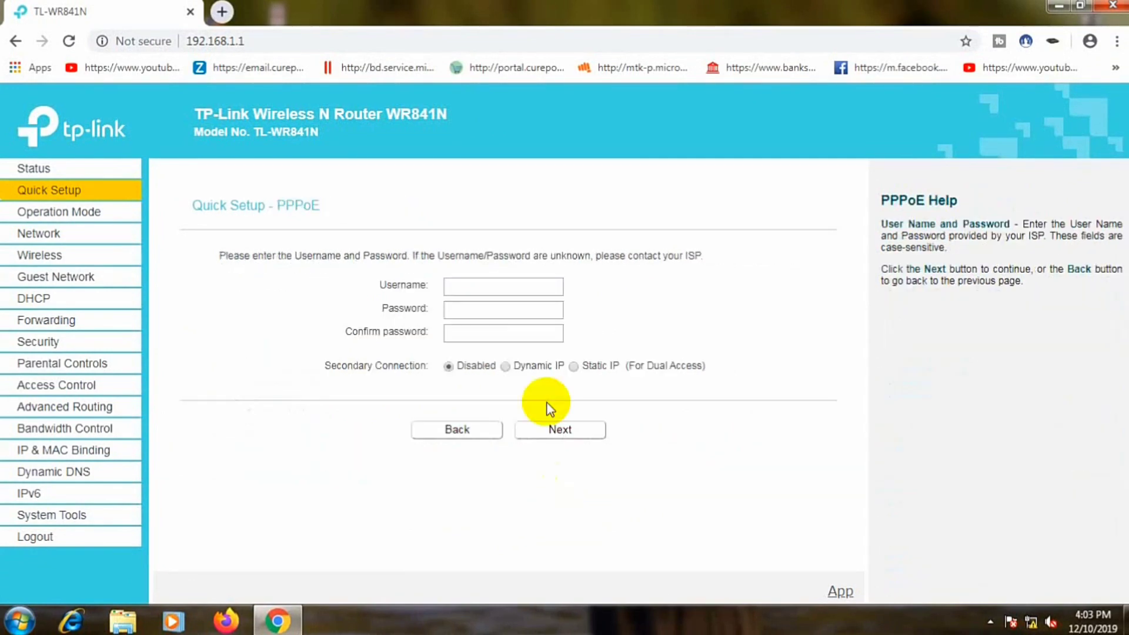
Enter the ISP's PPPoE username, enter and confirm its password, and continue to wireless setup.
click(469, 287)
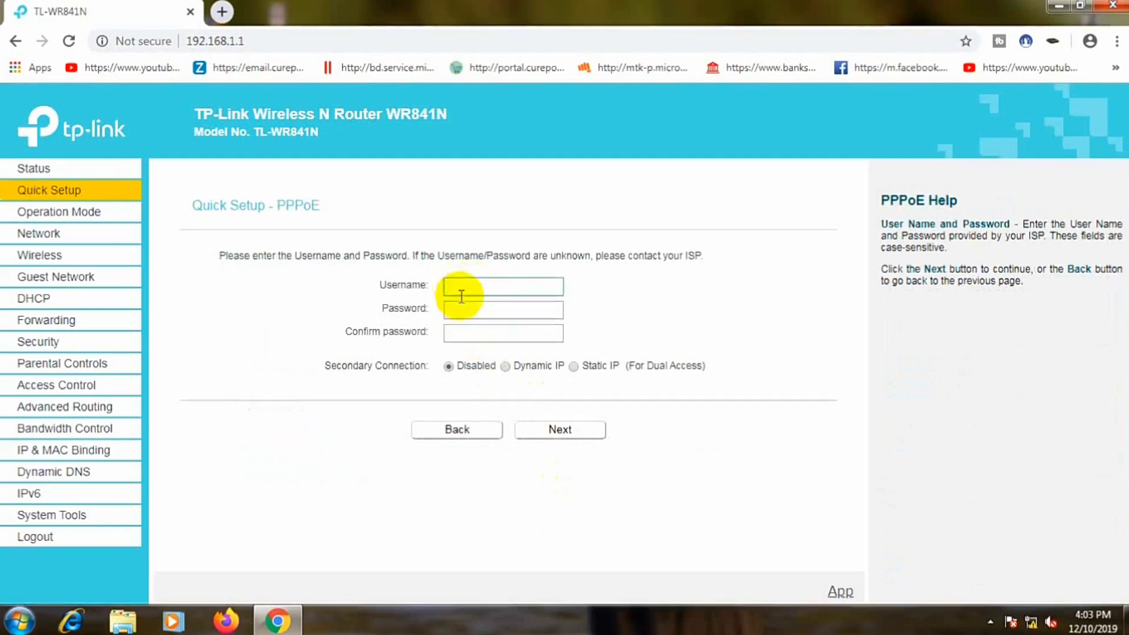
click(463, 334)
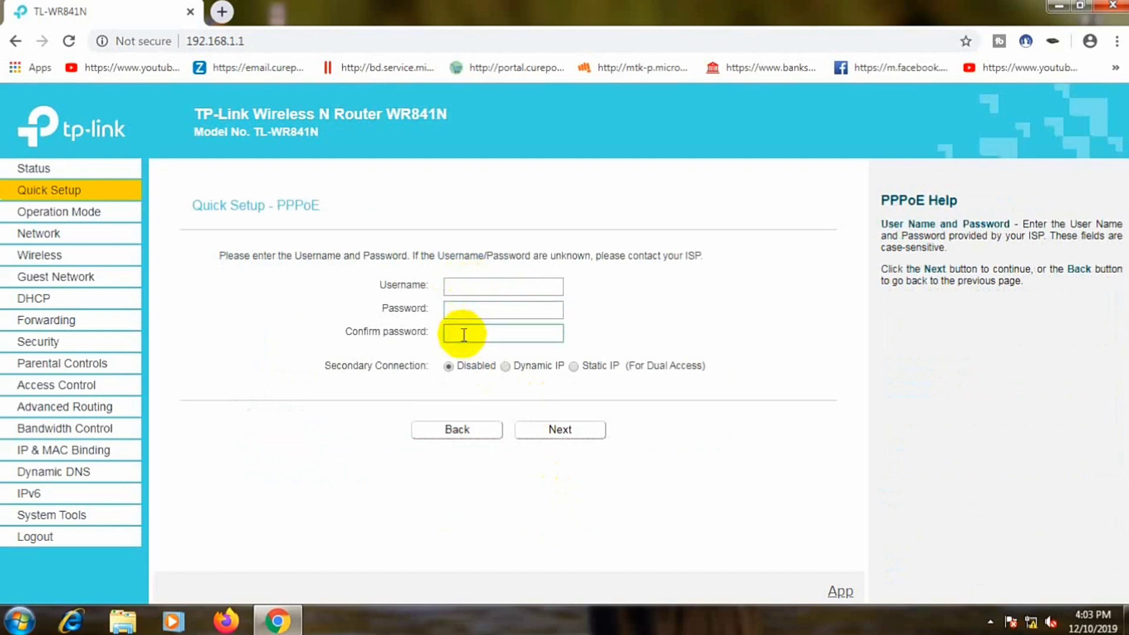
click(453, 286)
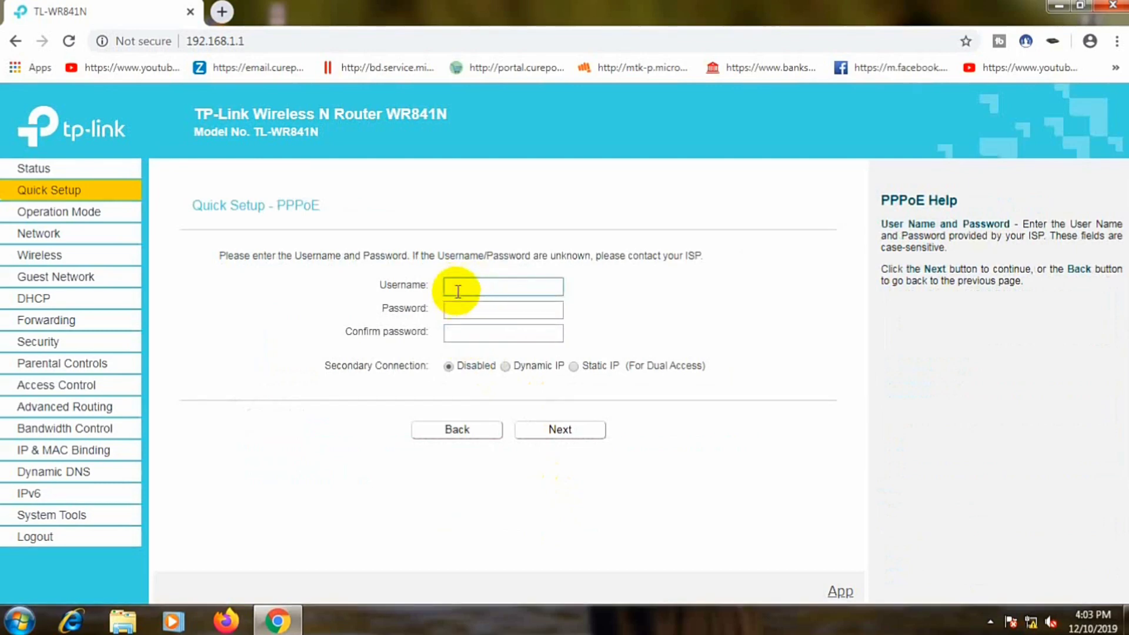
click(460, 302)
click(460, 287)
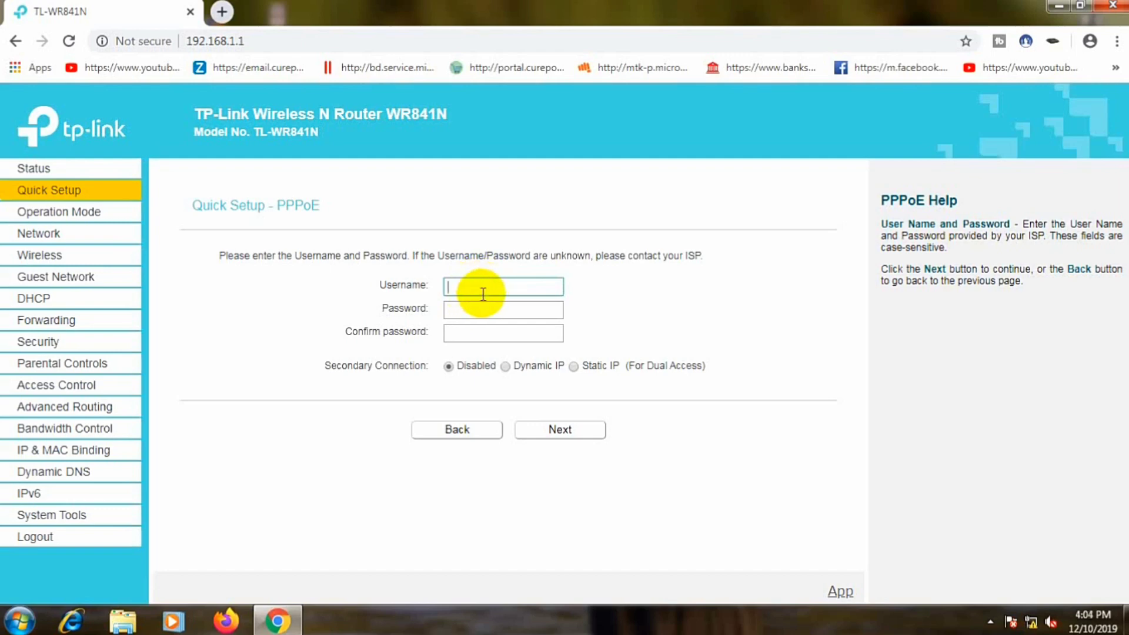
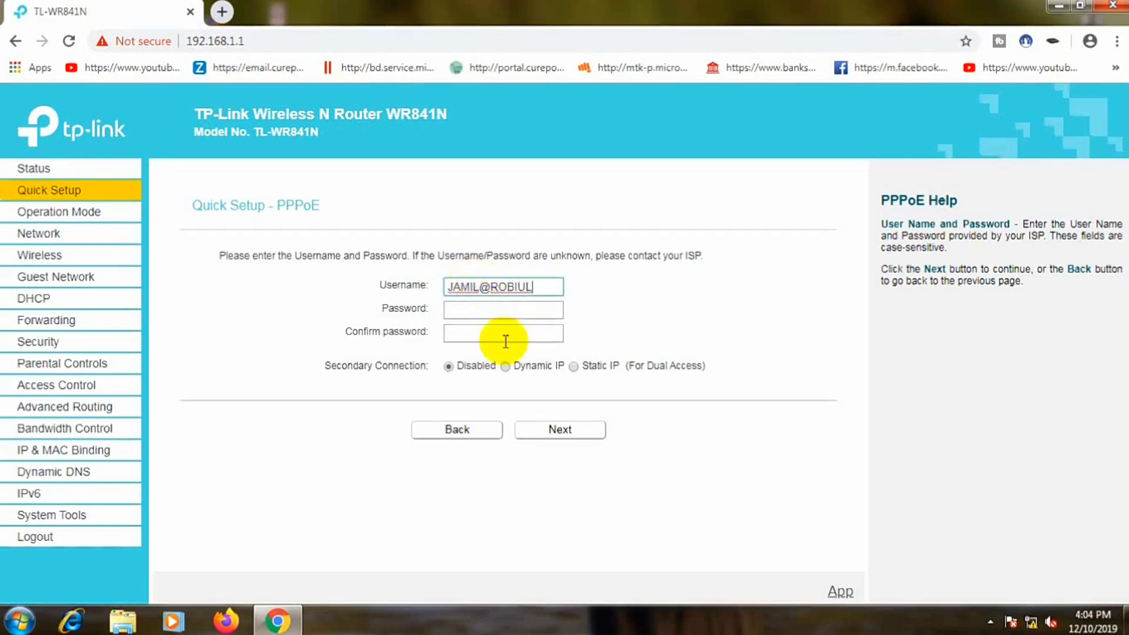
click(475, 310)
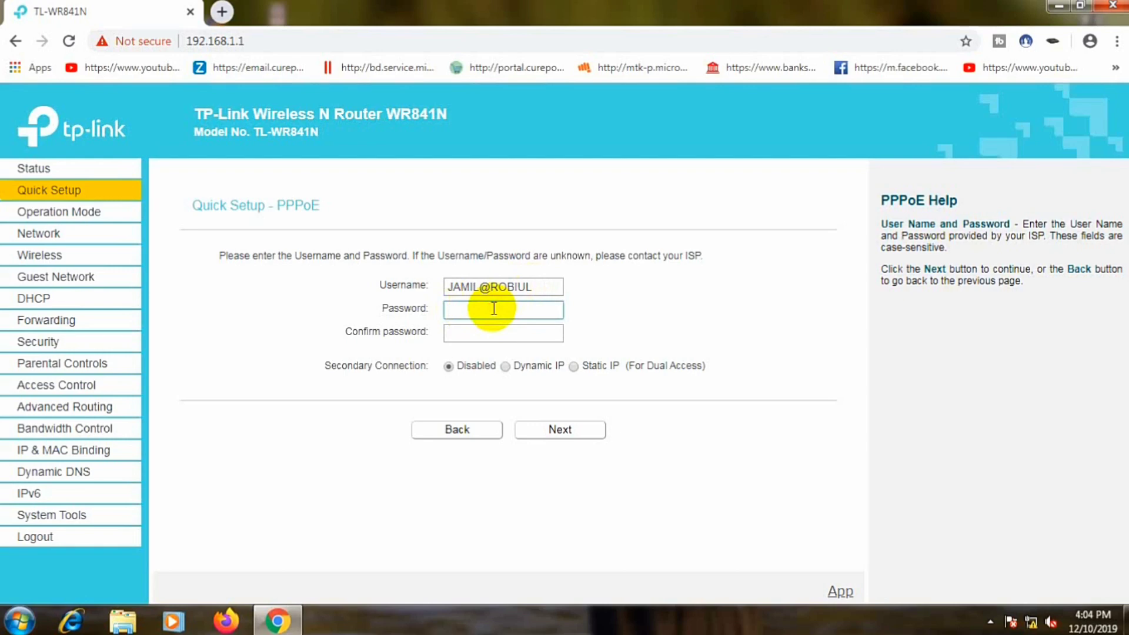
text(••)
text(**)
click(497, 332)
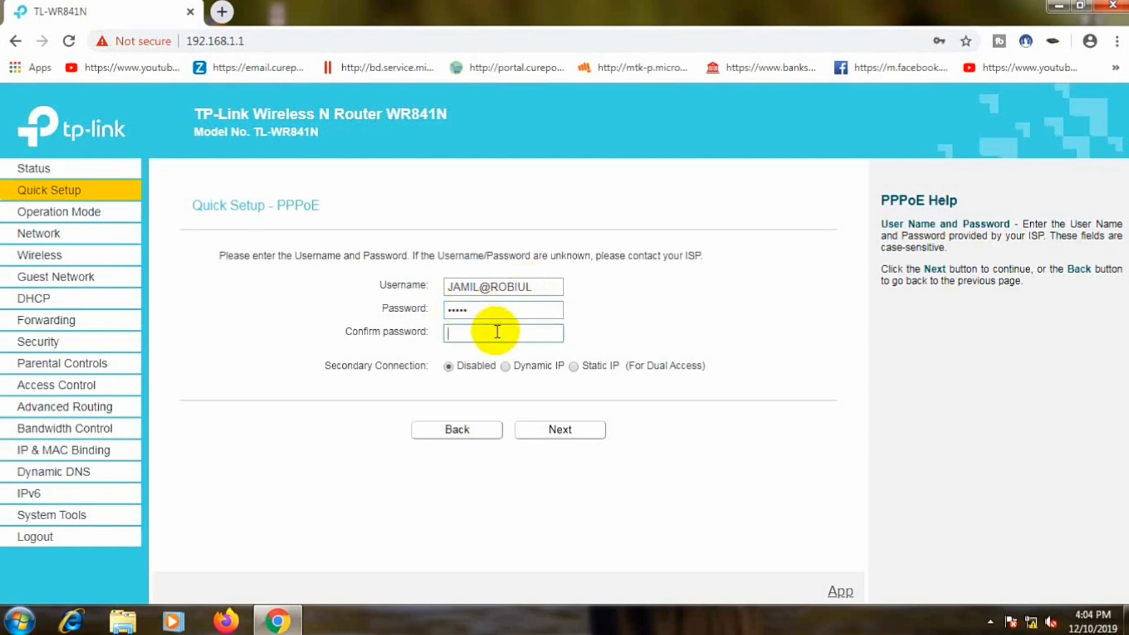
text(*****)
click(546, 432)
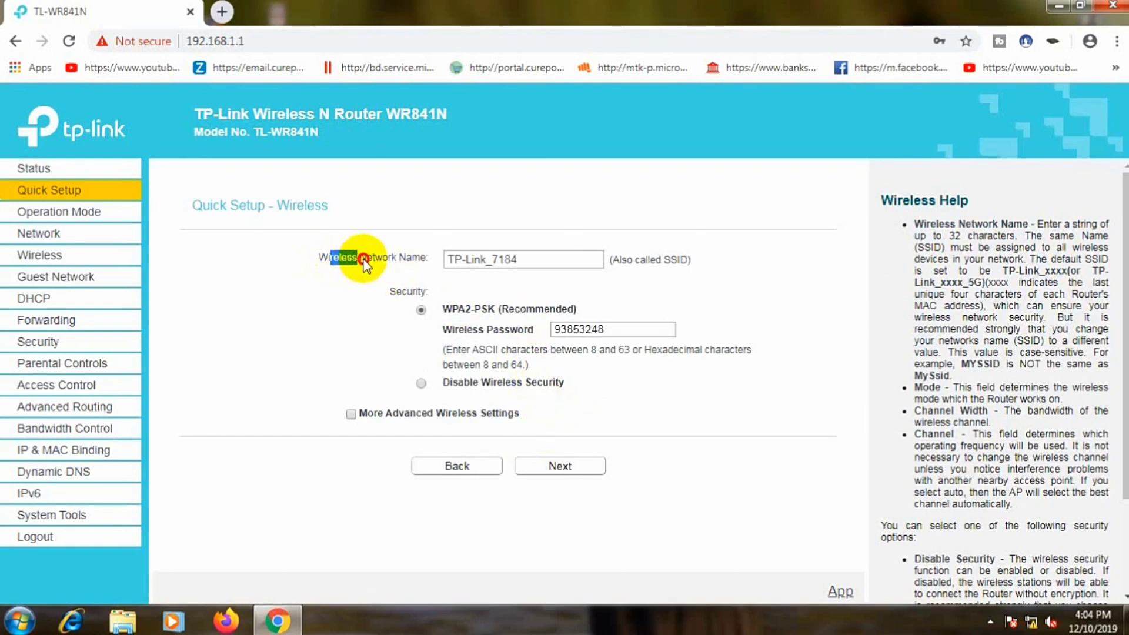
Replace the default SSID TP-Link_7184 with 'Dreams House'.
drag(364, 263, 448, 257)
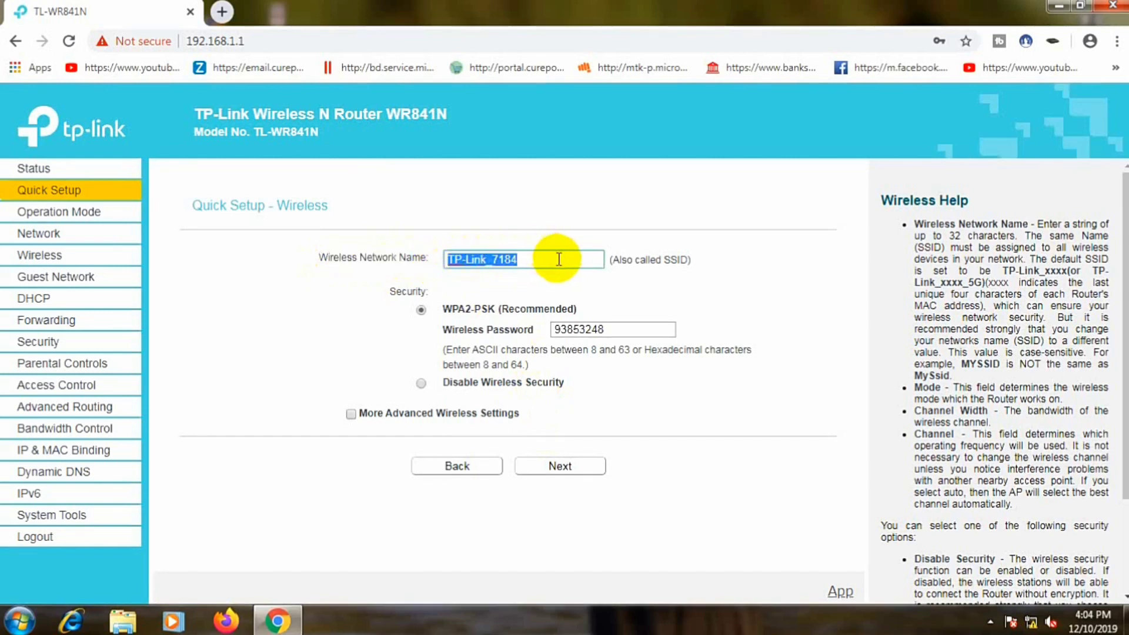
click(519, 258)
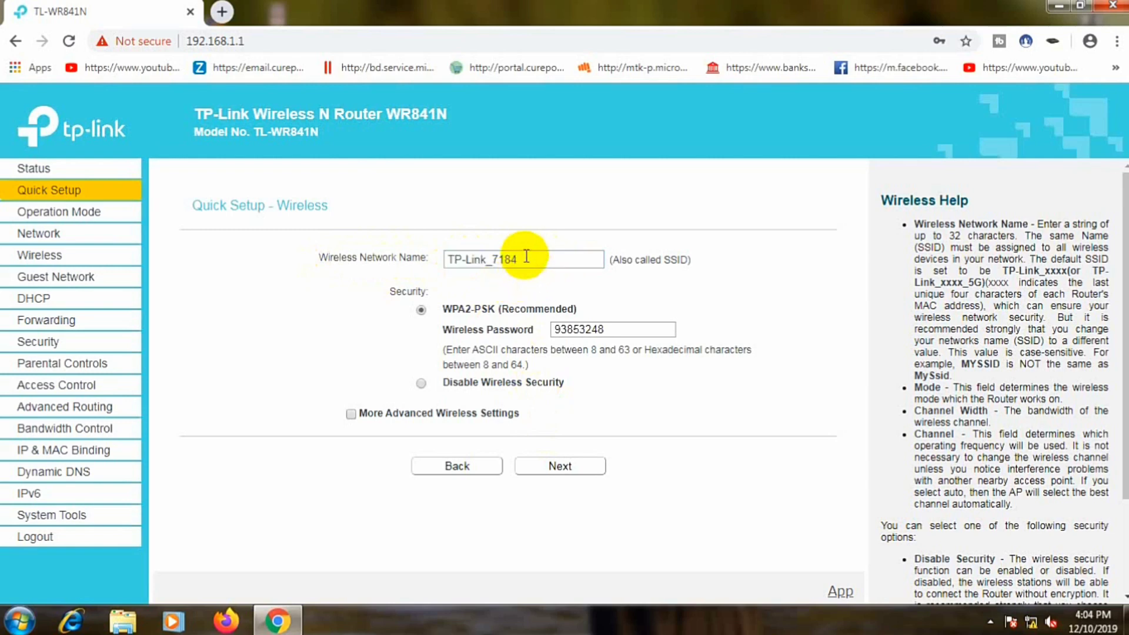
drag(514, 257, 446, 258)
click(516, 258)
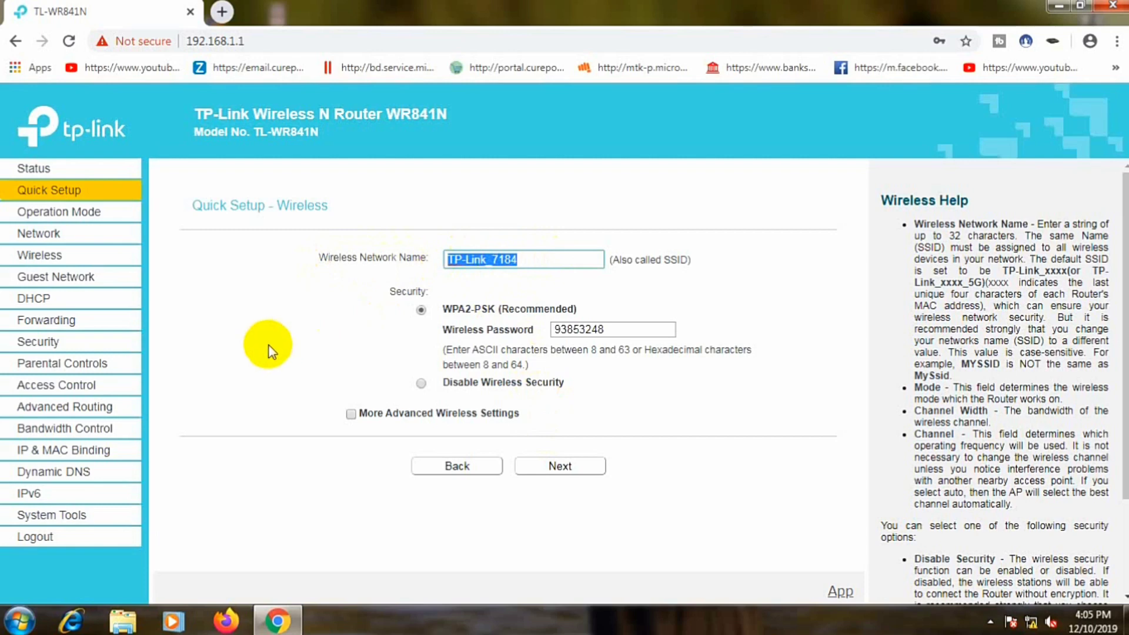
key(BackSpace)
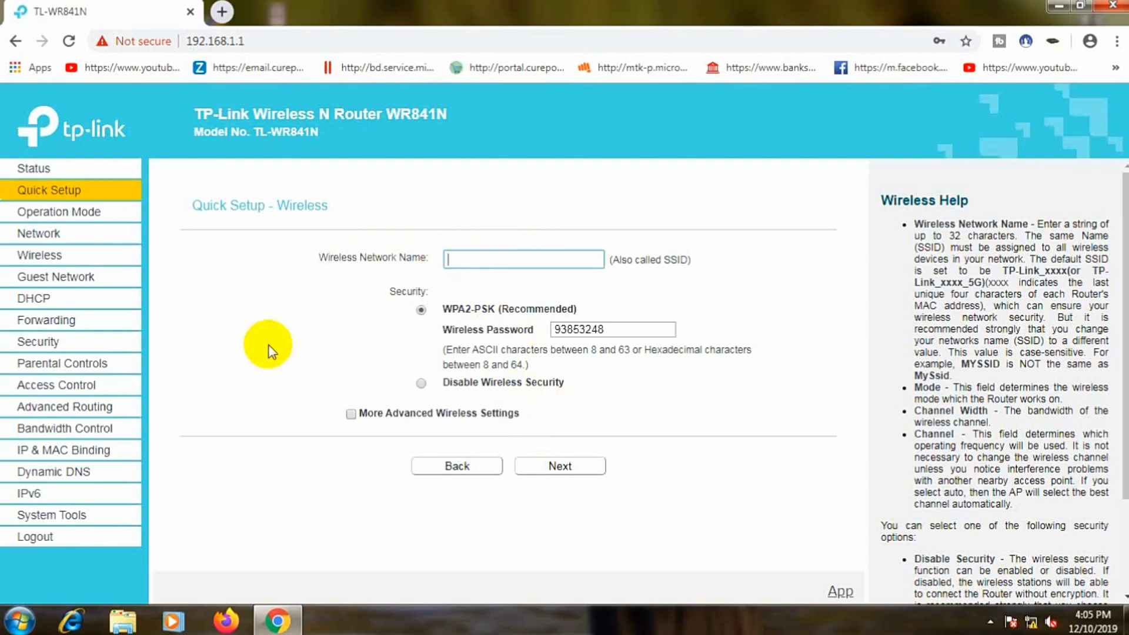
text(Dreams House)
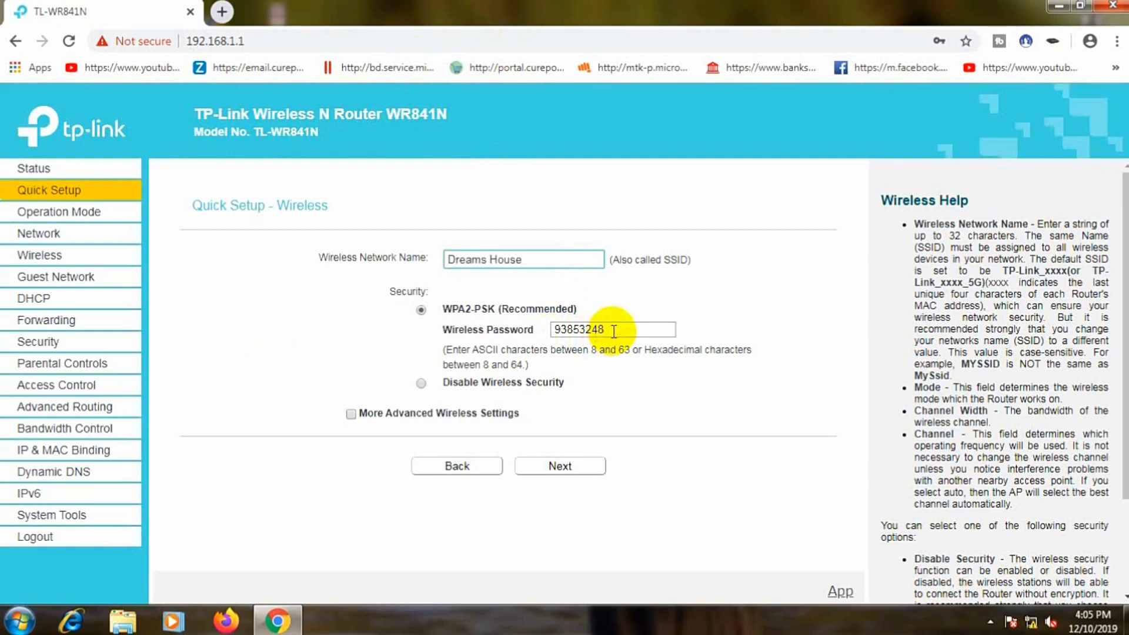
Replace the default Wi-Fi password with a new key and continue to the Confirm summary.
click(623, 325)
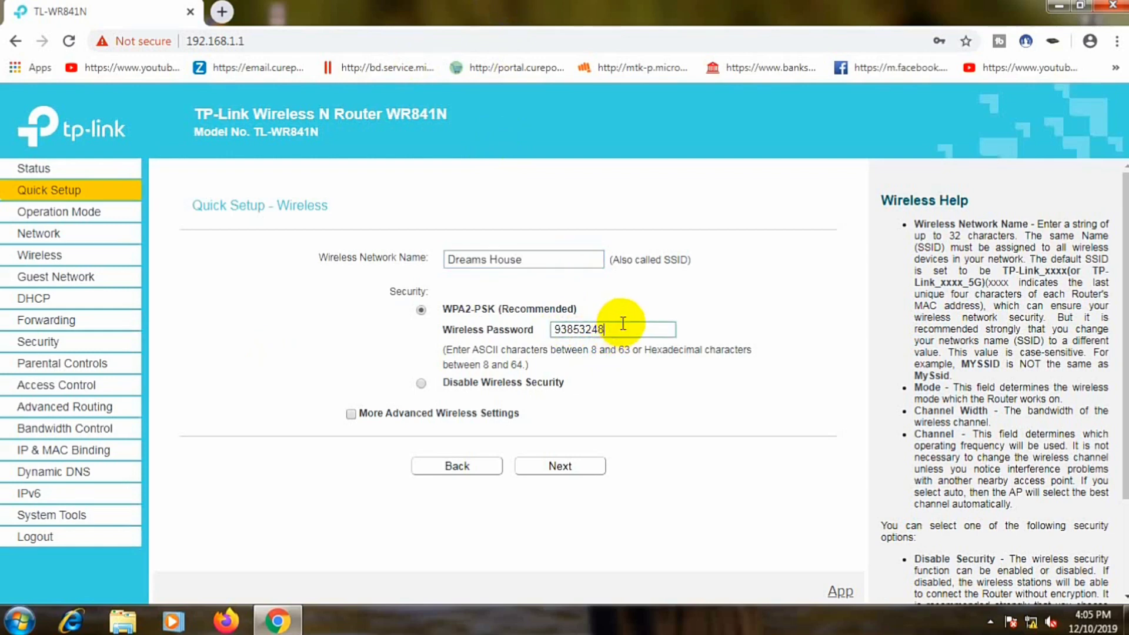
key(BackSpace)
key(BackSpace)
key(BackSpace)
key(BackSpace)
key(BackSpace)
key(BackSpace)
key(BackSpace)
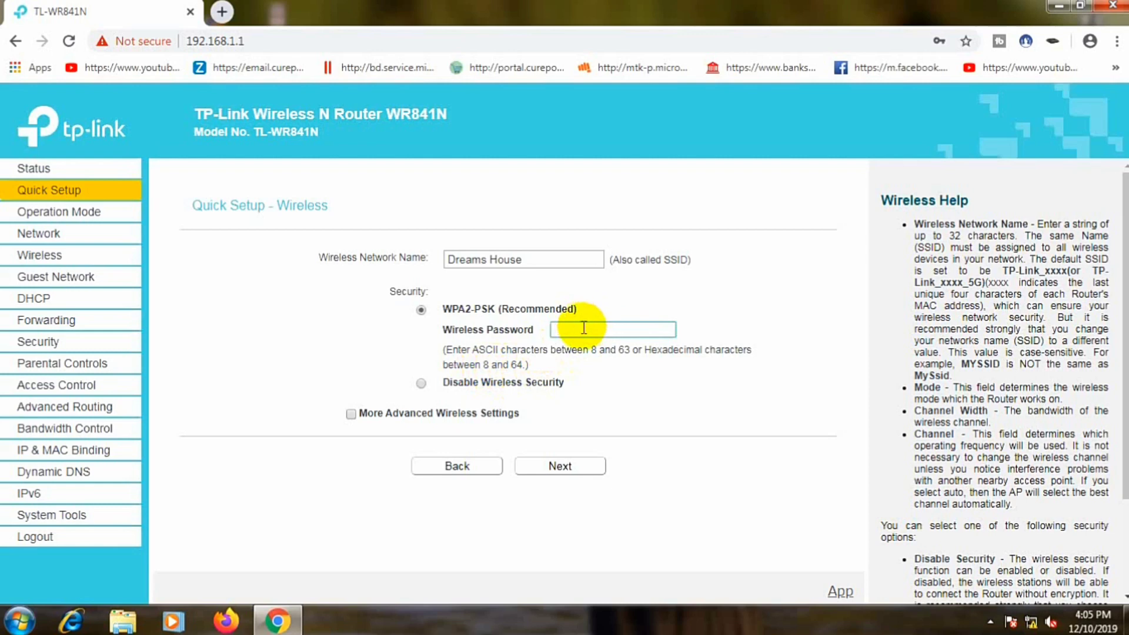
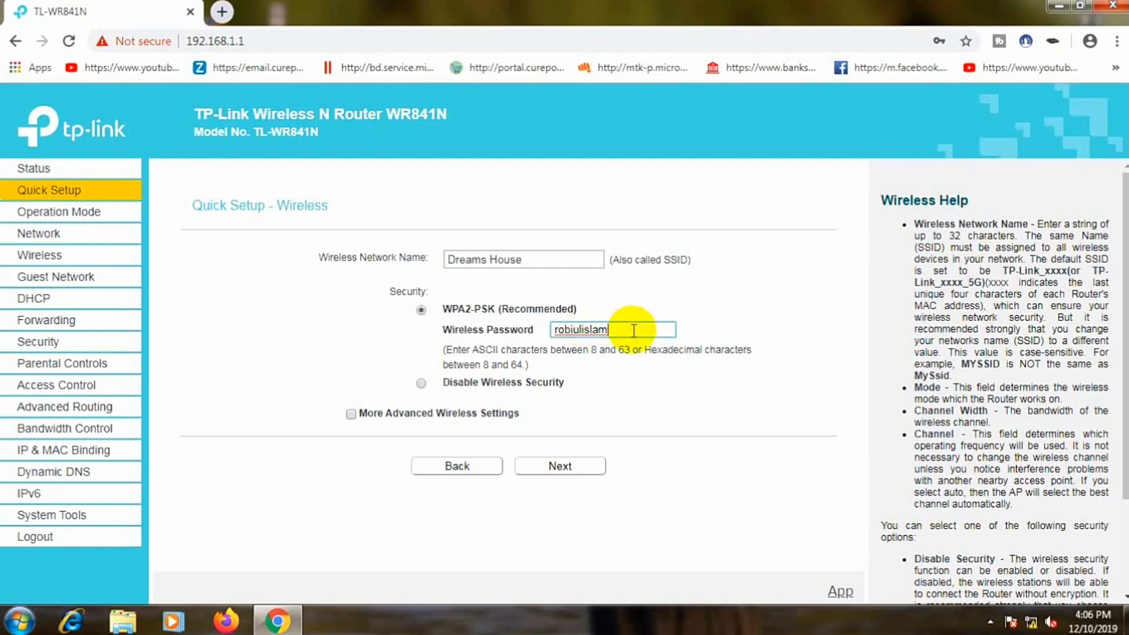
click(712, 411)
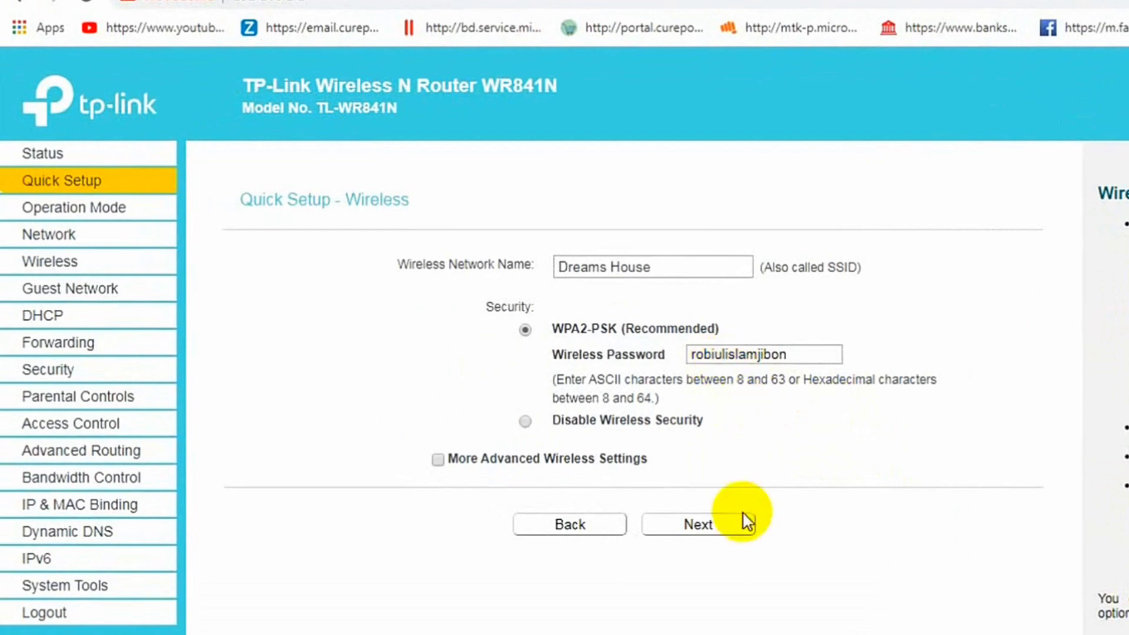
click(700, 529)
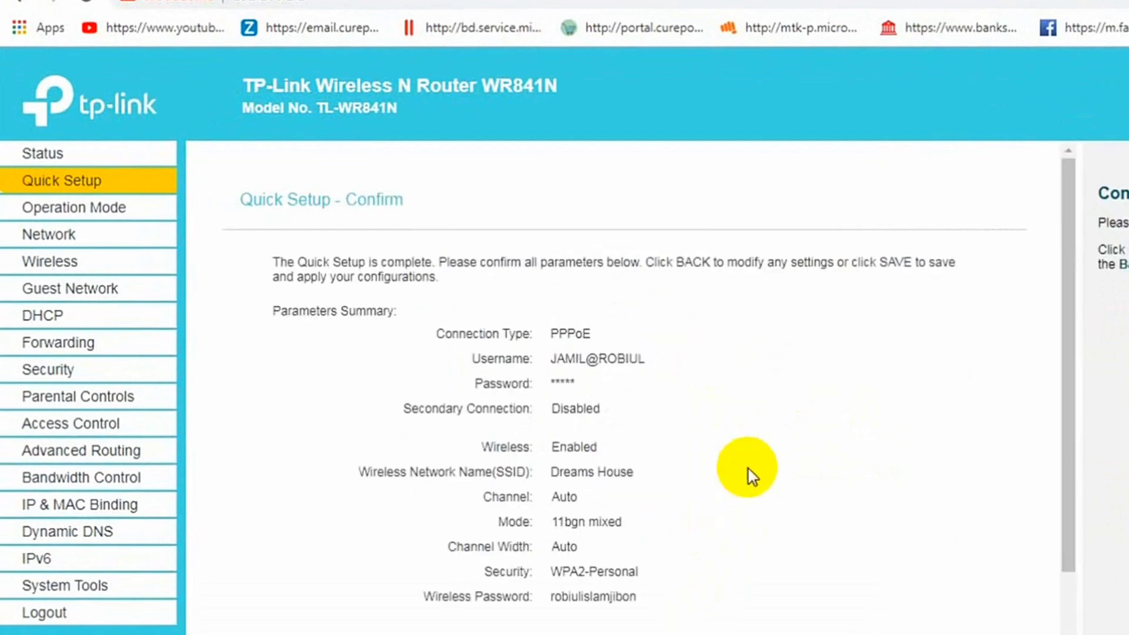
Save and apply the Quick Setup configuration from the Confirm page.
scroll(789, 459, down, 1)
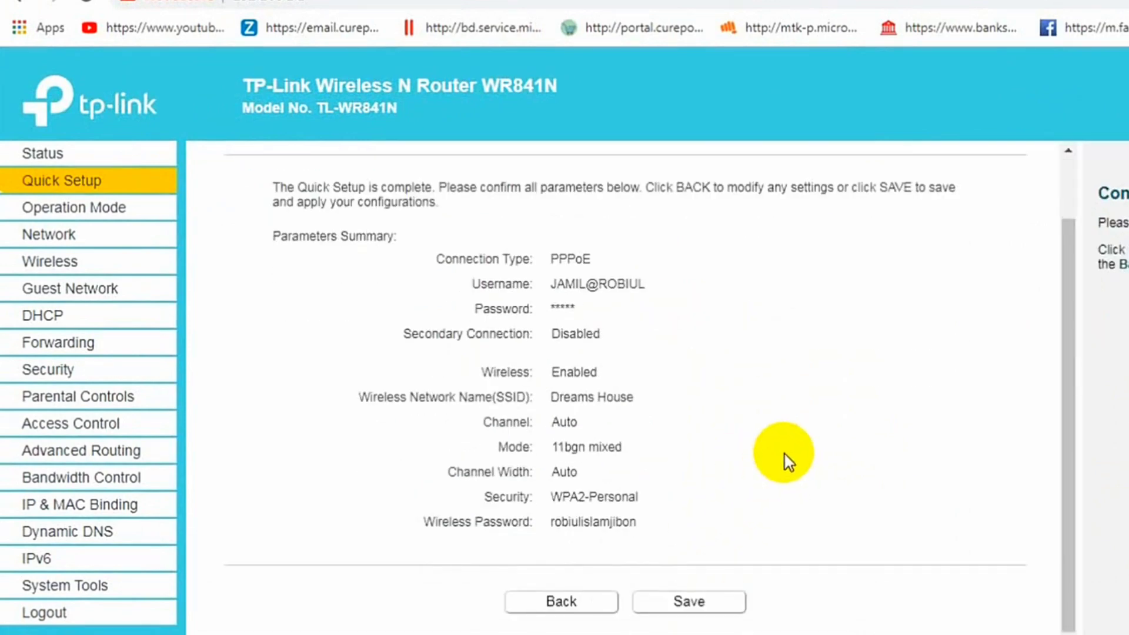
scroll(788, 462, up, 1)
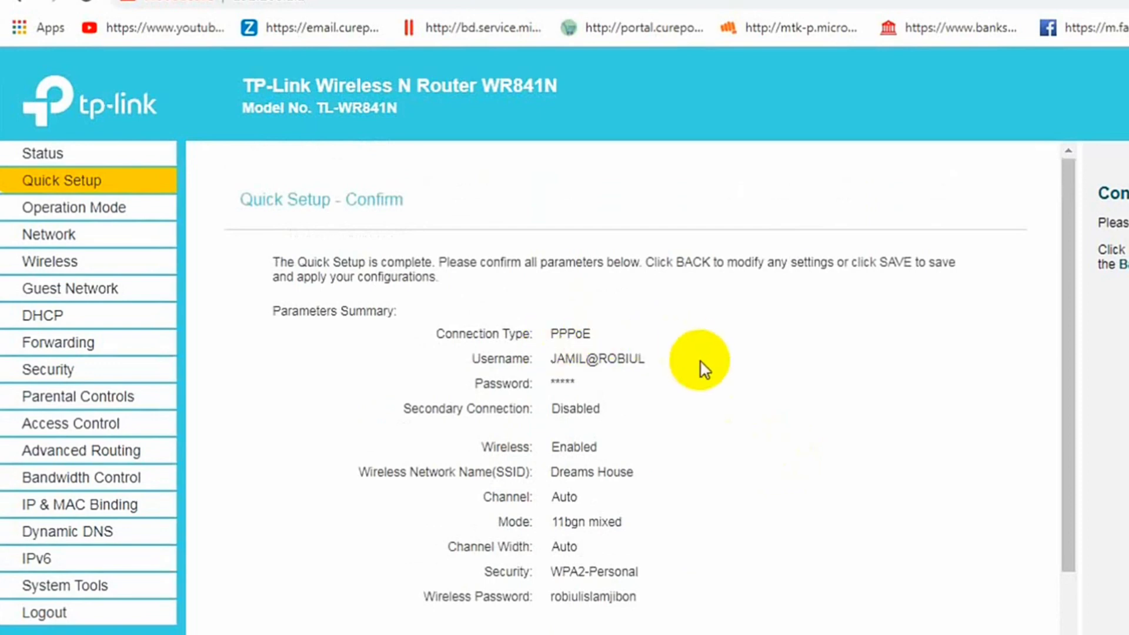
scroll(701, 376, down, 1)
click(696, 603)
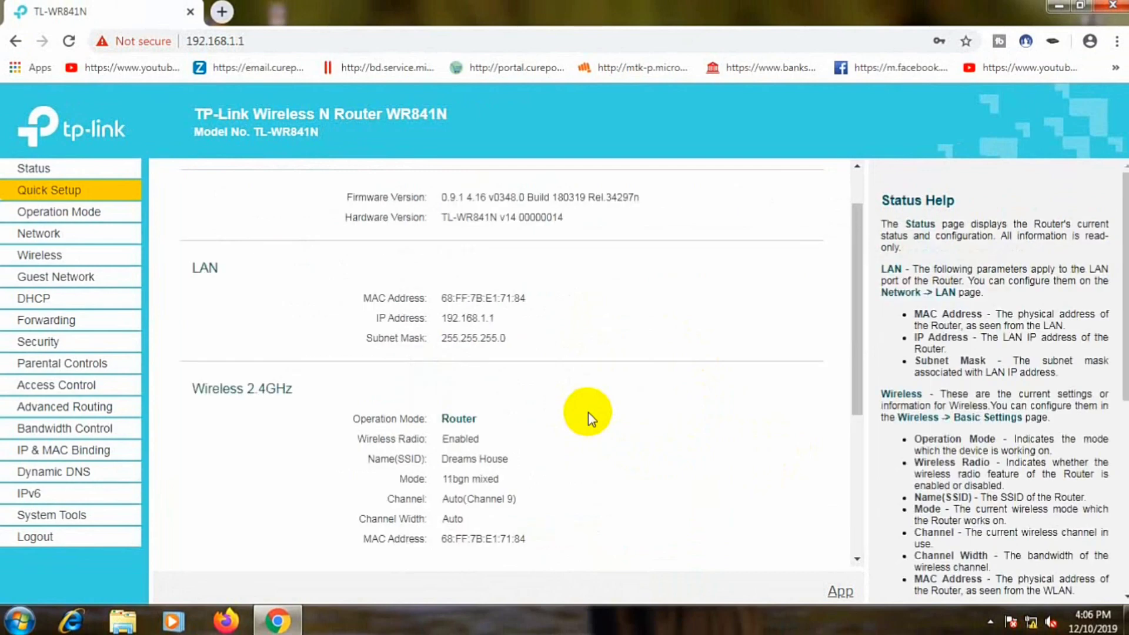
Check the PPPoE WAN IP on the Status page and the PC's network connection, then open a new tab.
scroll(648, 411, down, 4)
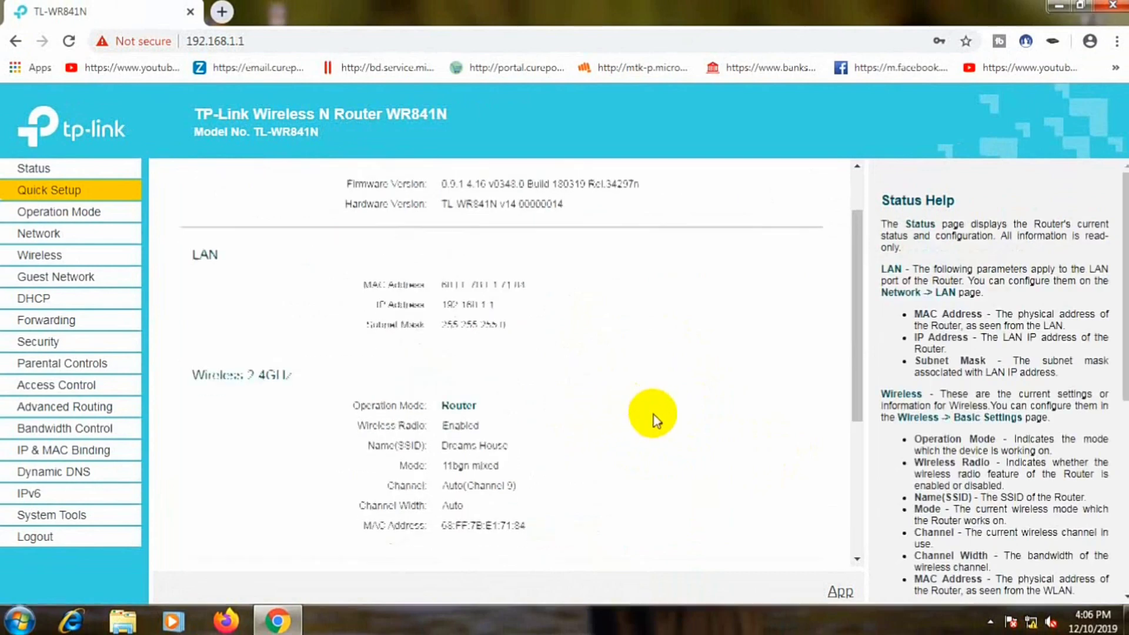
scroll(653, 414, up, 5)
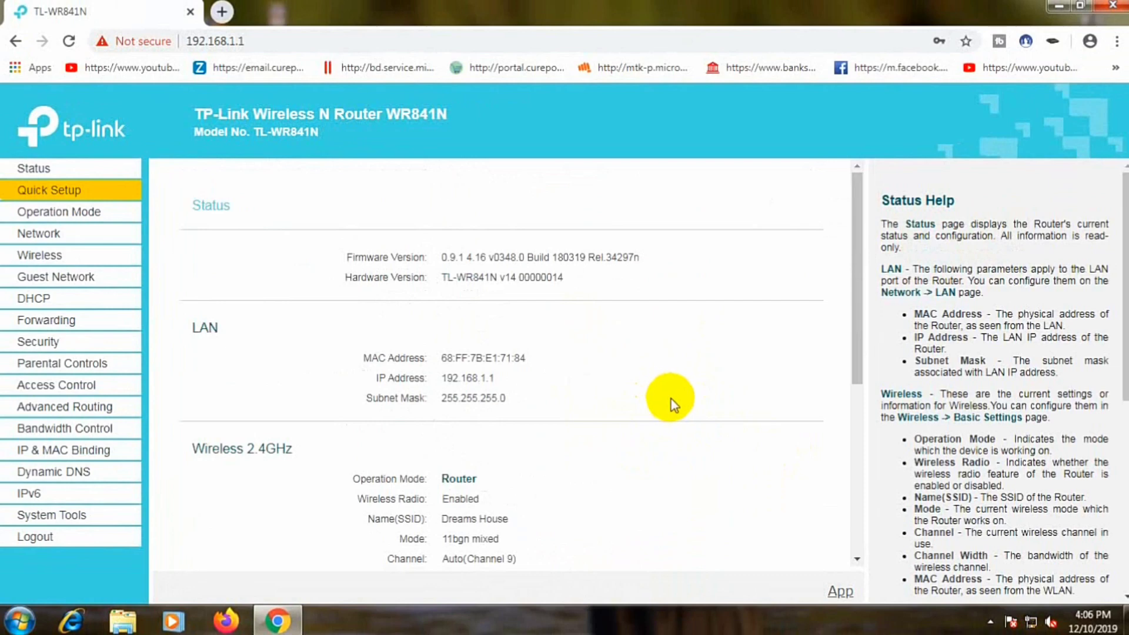
scroll(671, 399, down, 3)
scroll(759, 492, down, 3)
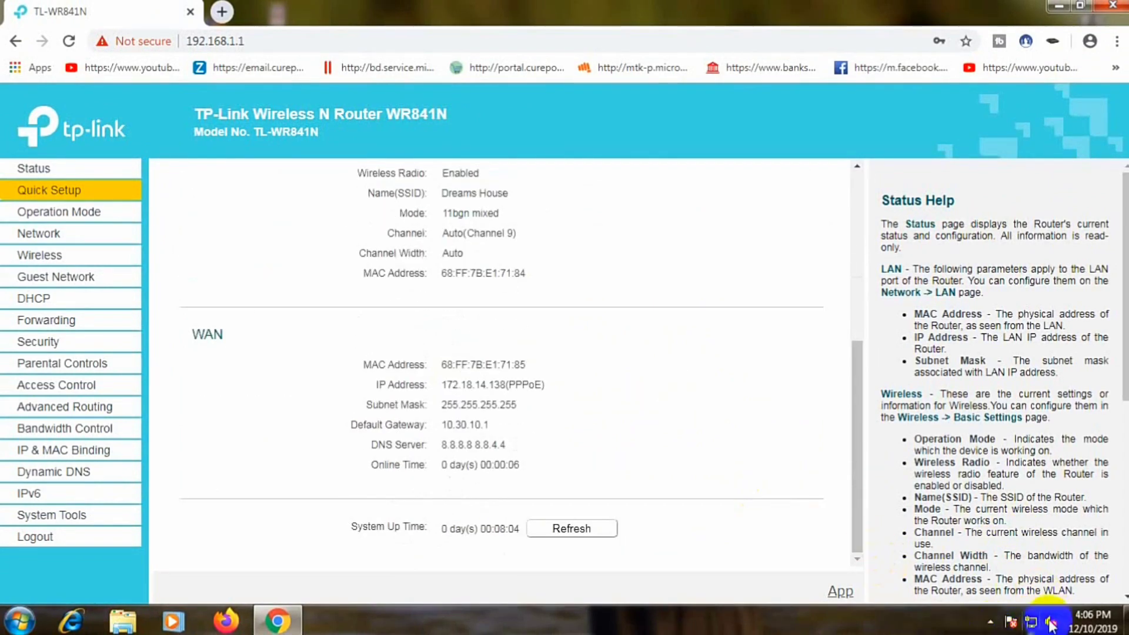
mouse_move(1038, 617)
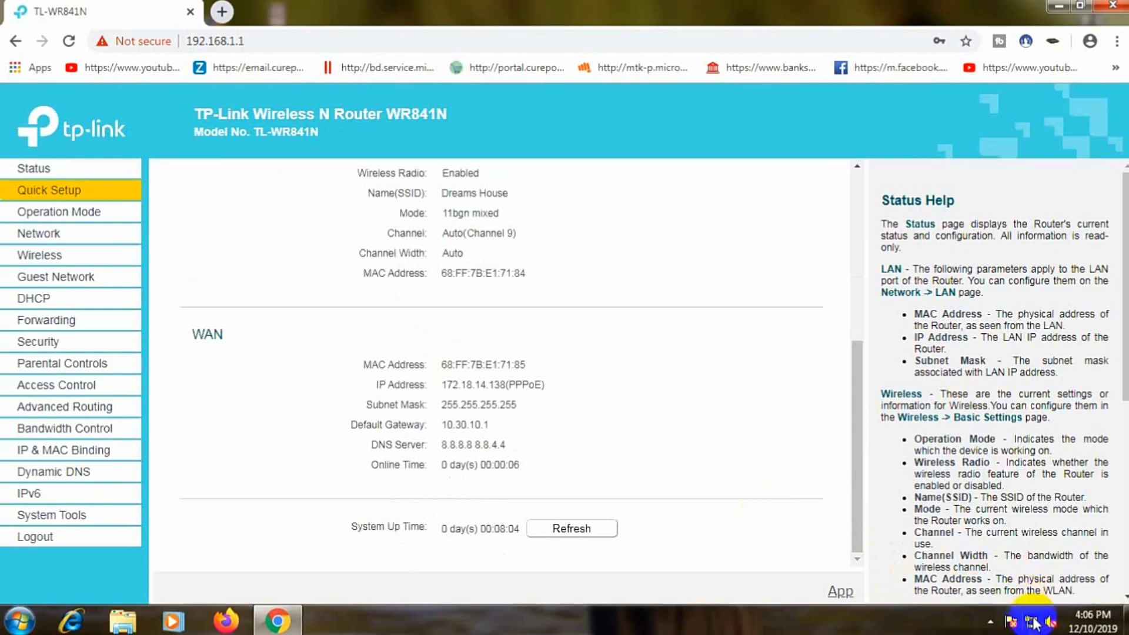
click(1037, 618)
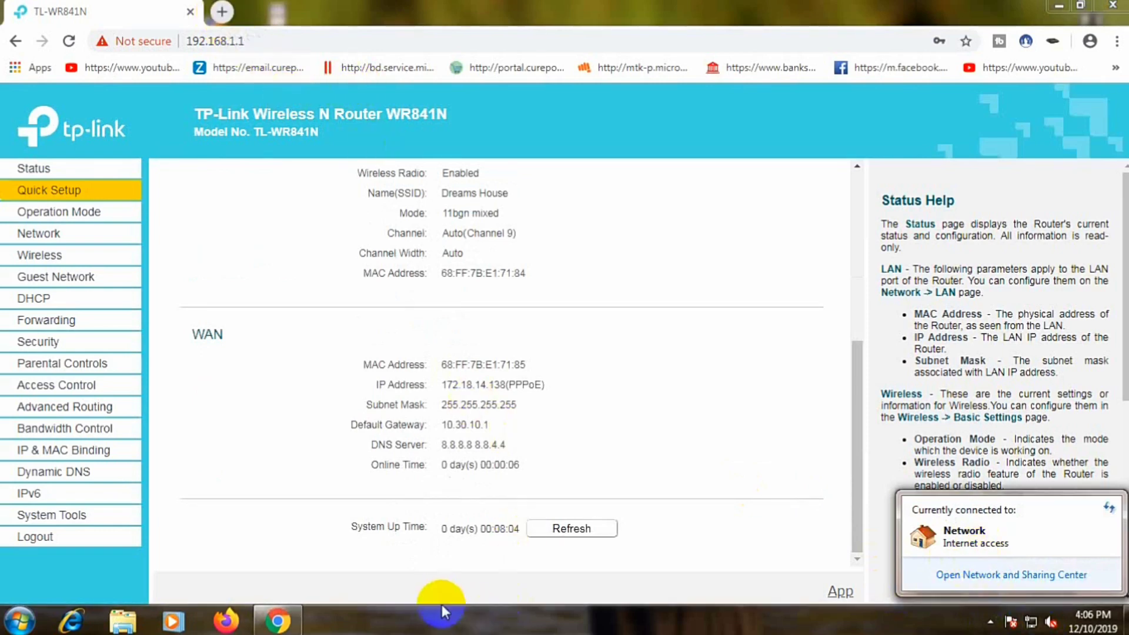
click(221, 11)
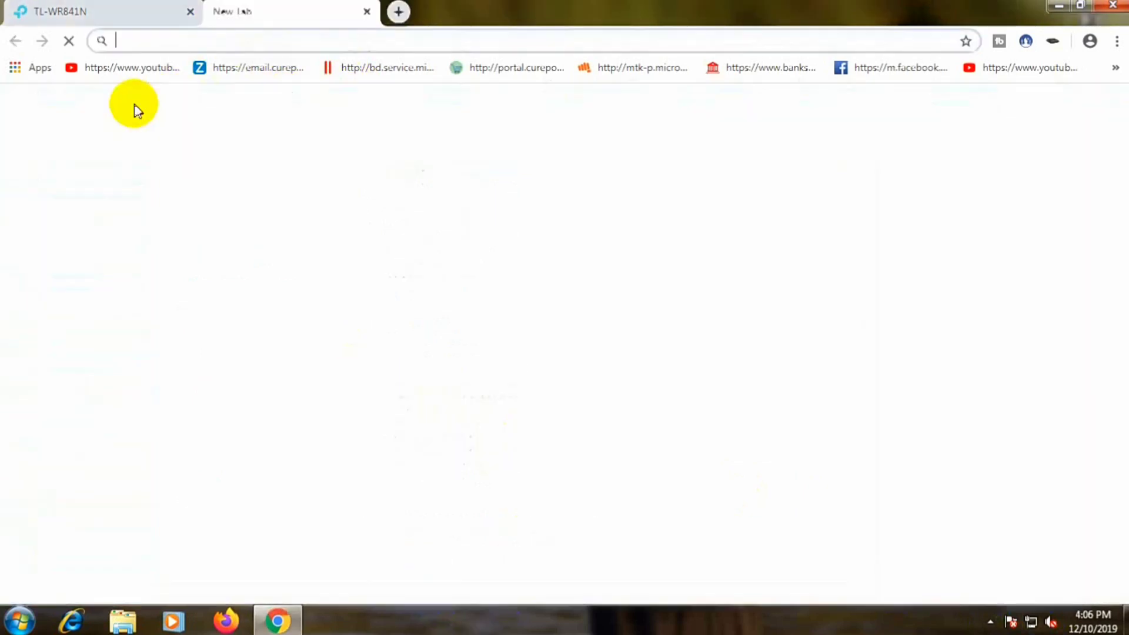
Load YouTube from the bookmark and browse its home page to confirm internet access.
click(115, 67)
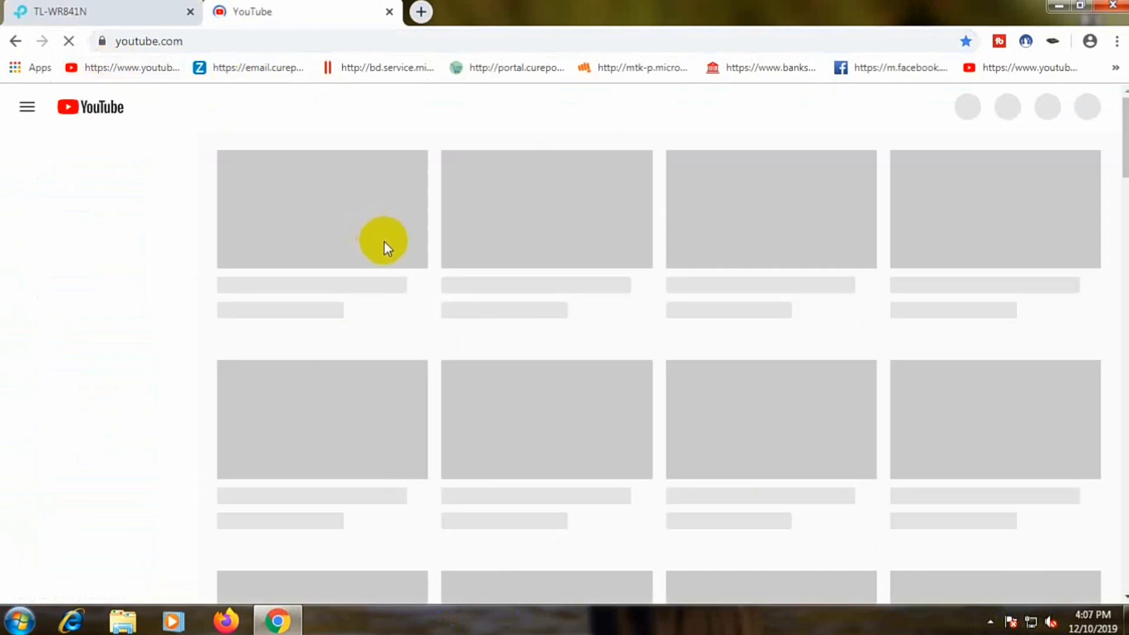
scroll(420, 313, down, 3)
scroll(423, 315, down, 6)
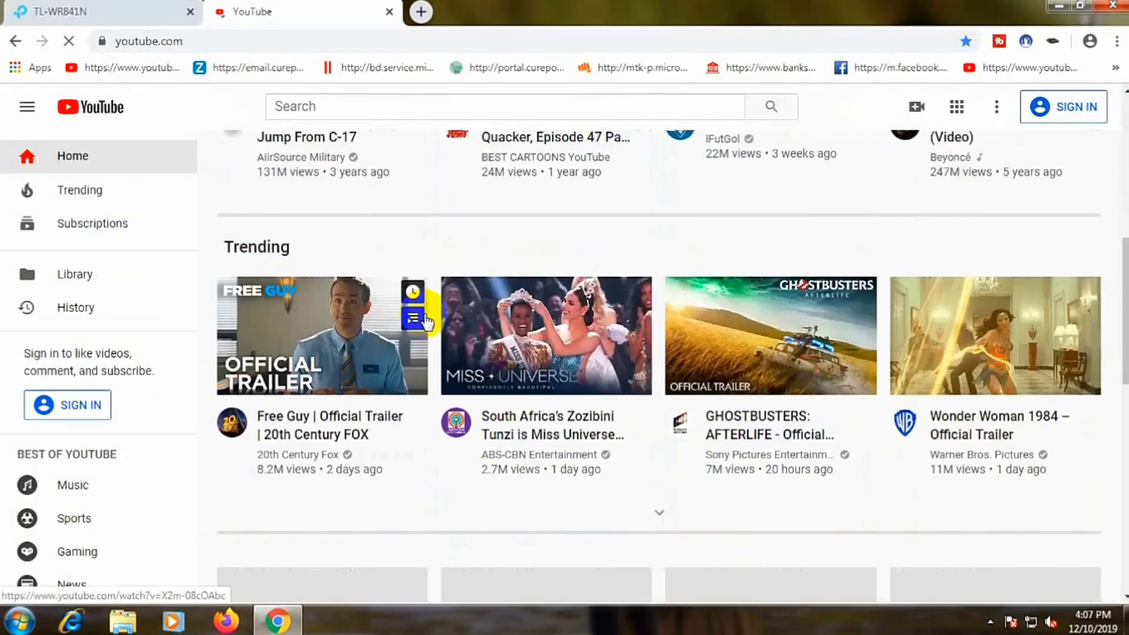
scroll(426, 308, up, 10)
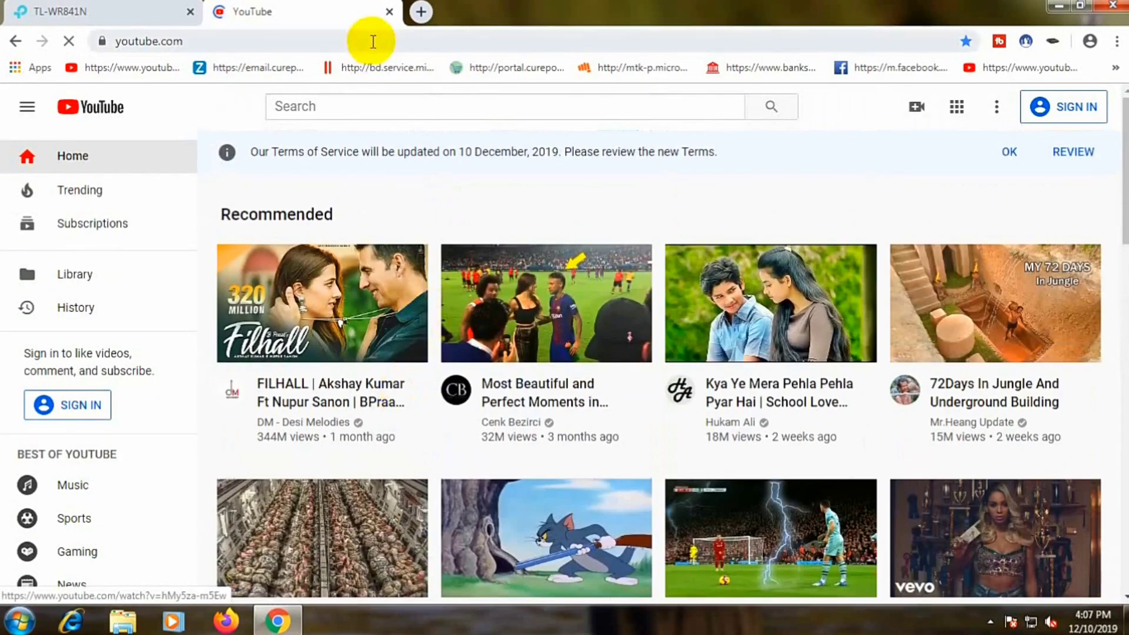
Switch back to the TL-WR841N tab and scroll its Status page to the PPPoE WAN details.
click(126, 9)
scroll(712, 399, up, 5)
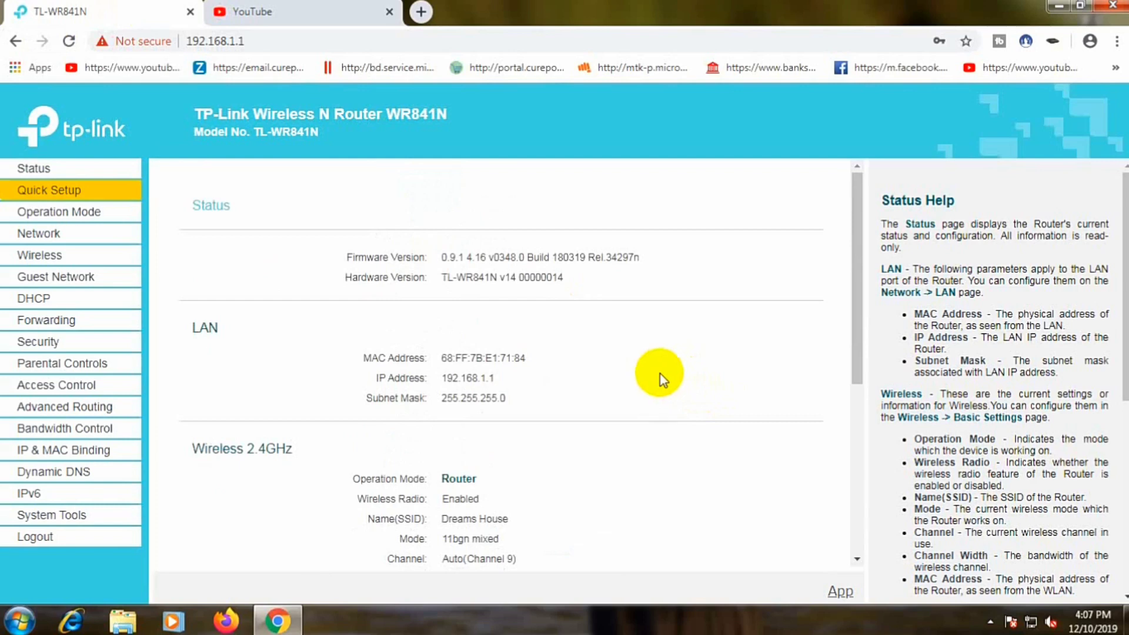
scroll(661, 374, down, 3)
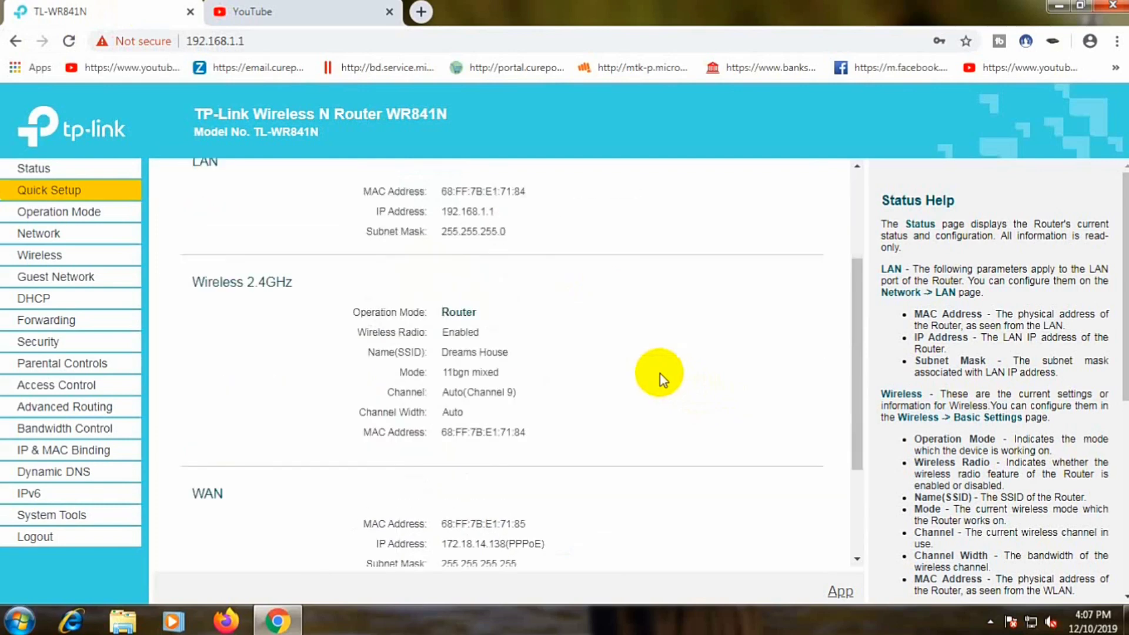
scroll(661, 375, down, 3)
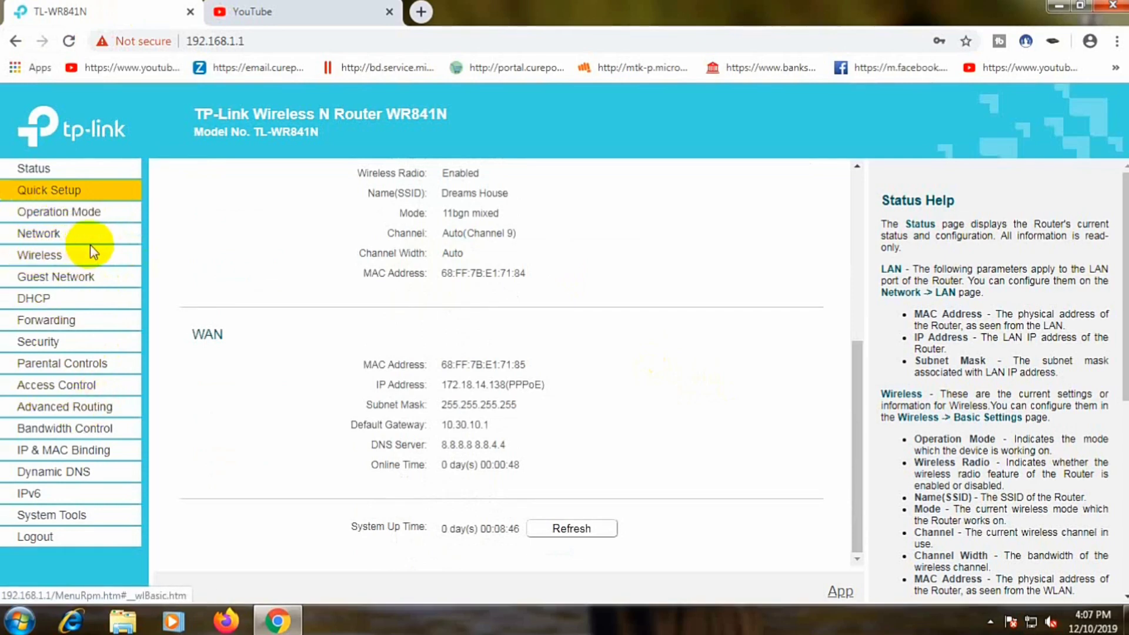
Go to Wireless > WPS and set WPS to Disabled.
click(45, 257)
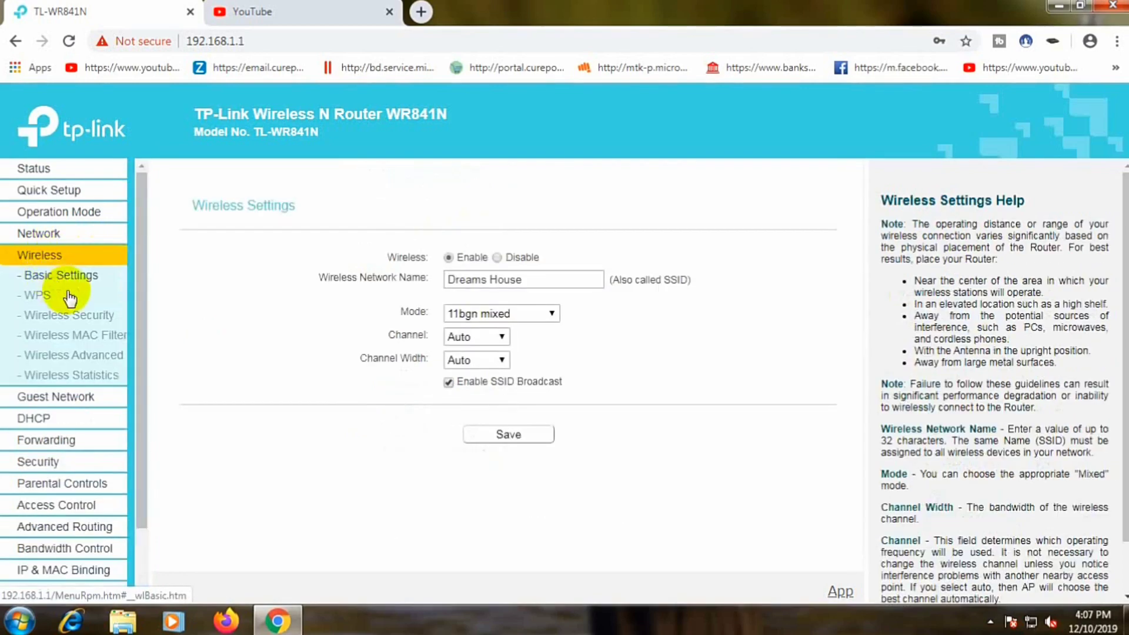
click(37, 296)
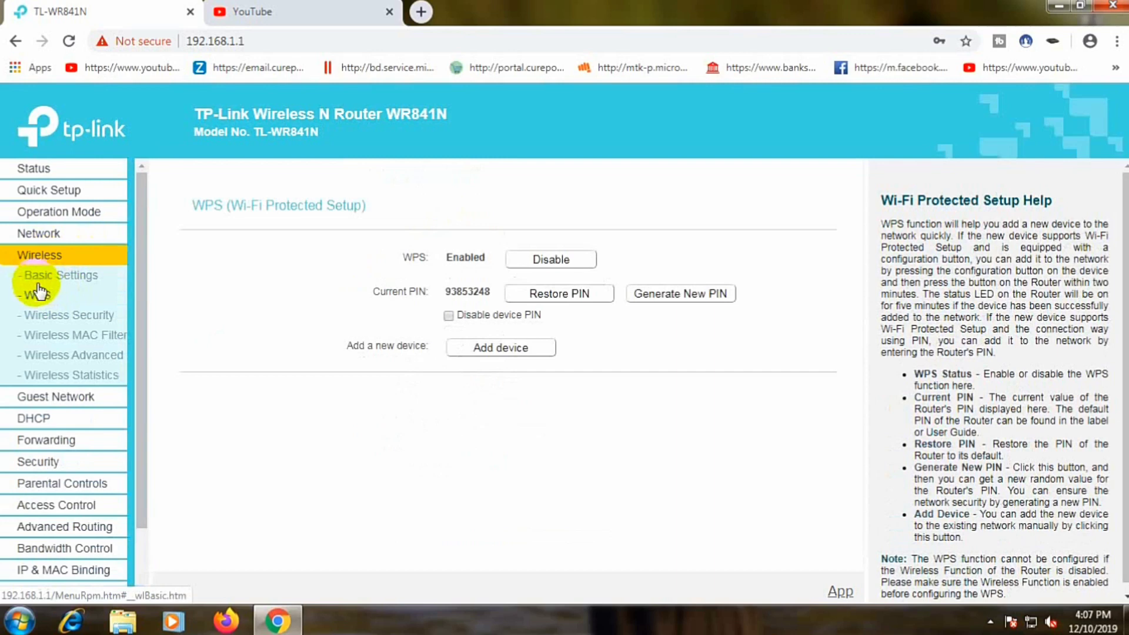
click(45, 257)
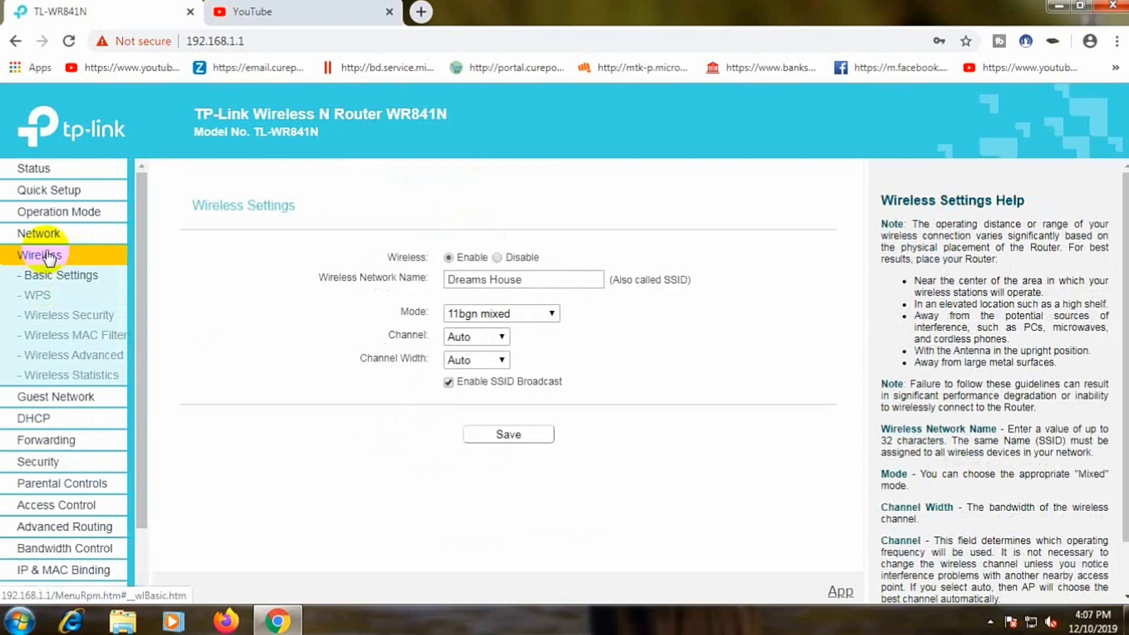
click(36, 298)
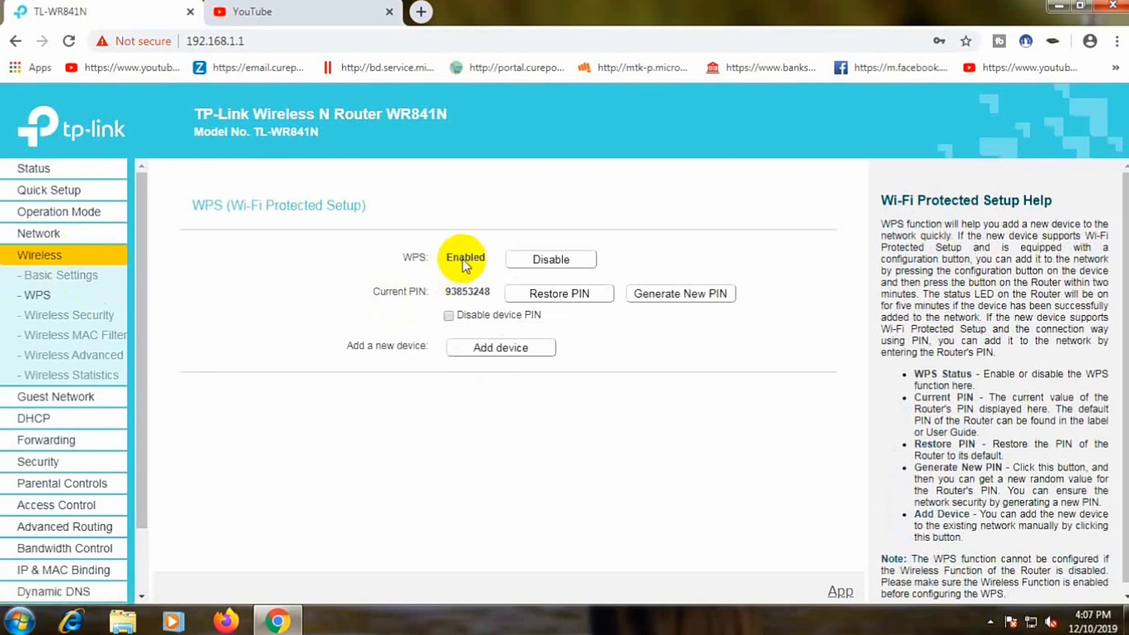
click(546, 264)
click(545, 261)
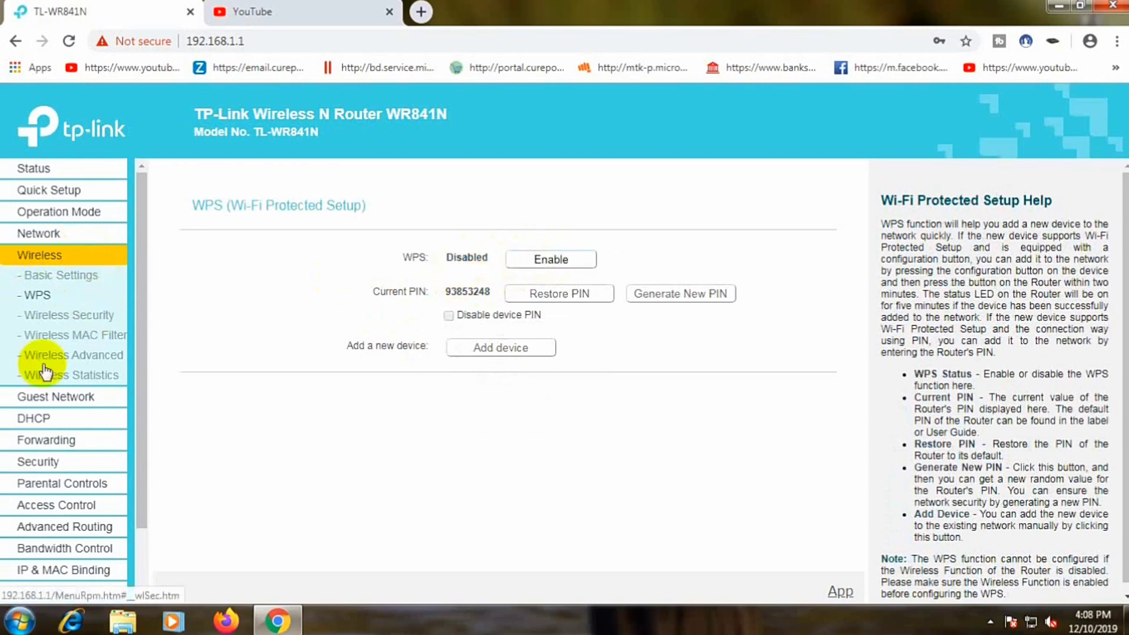
Open the Password page under System Tools.
scroll(80, 358, down, 2)
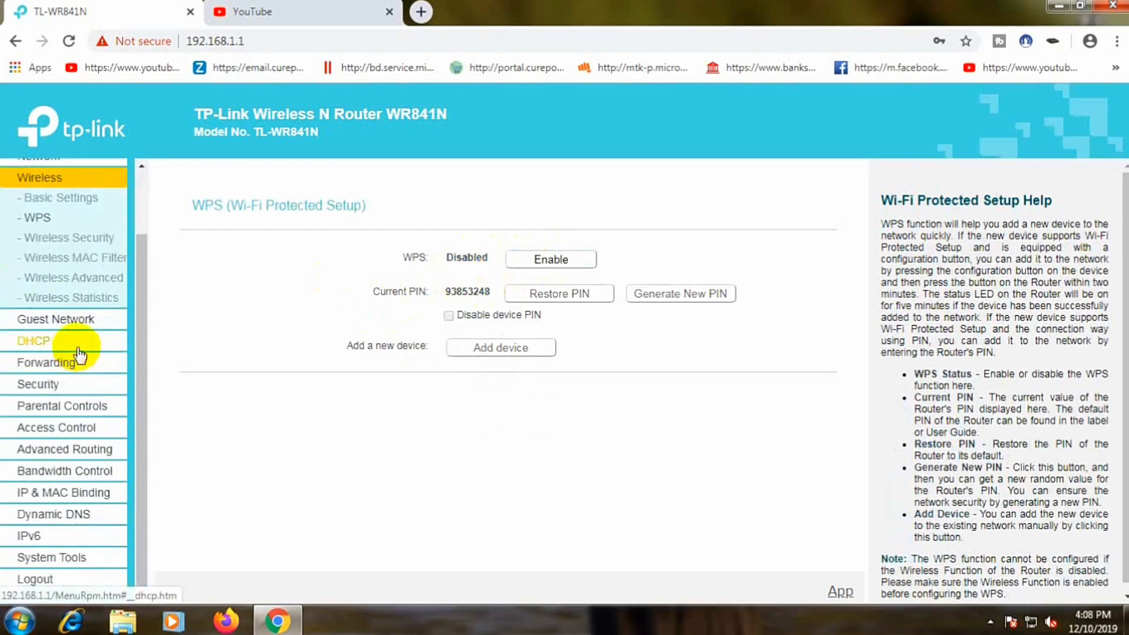
click(47, 563)
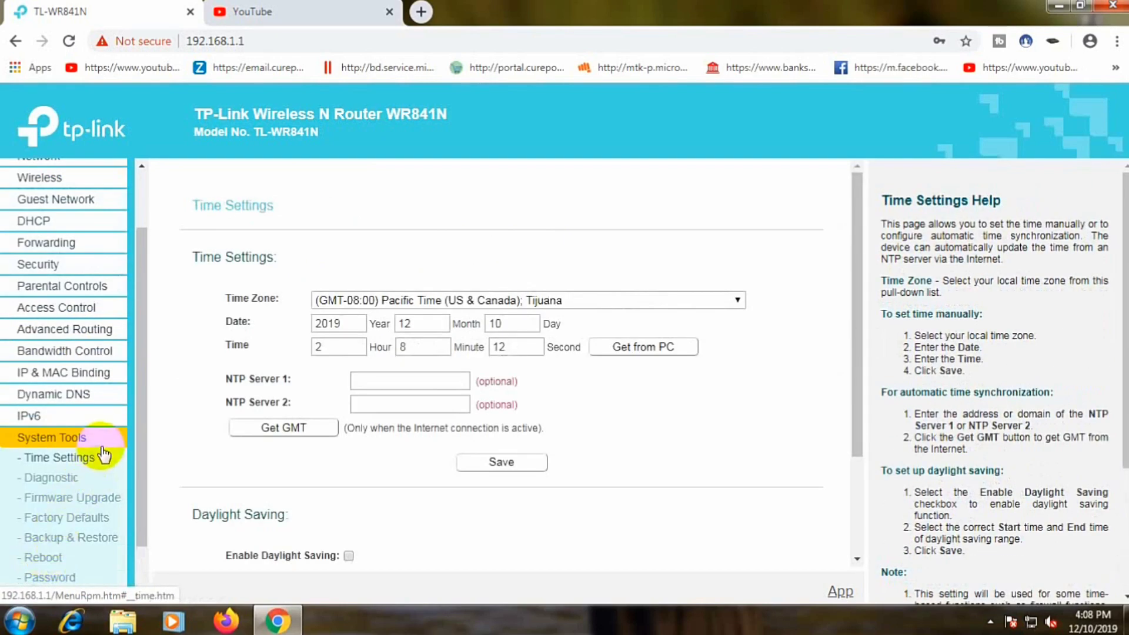
scroll(94, 453, down, 1)
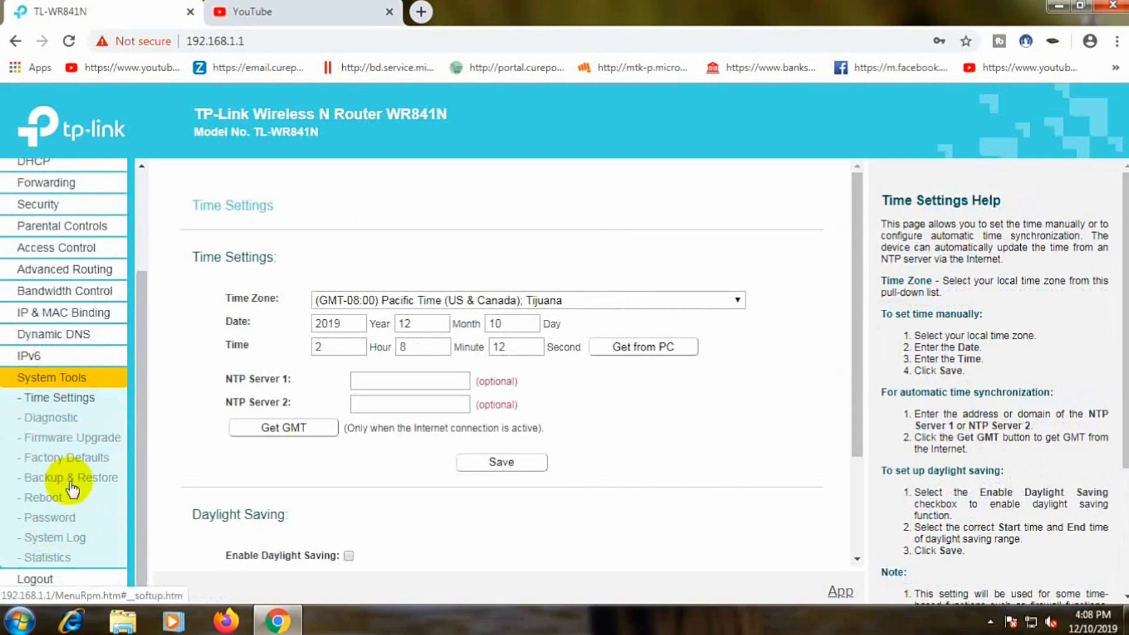
click(43, 520)
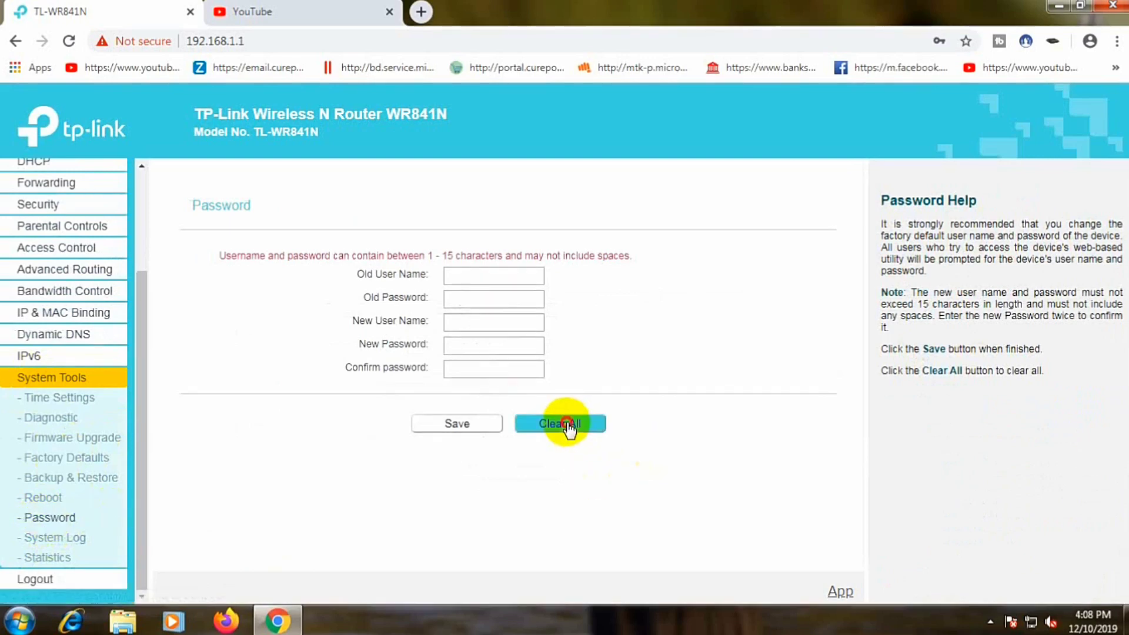
Reload the Password form and check each credential field, ending in Old User Name.
click(467, 274)
click(50, 517)
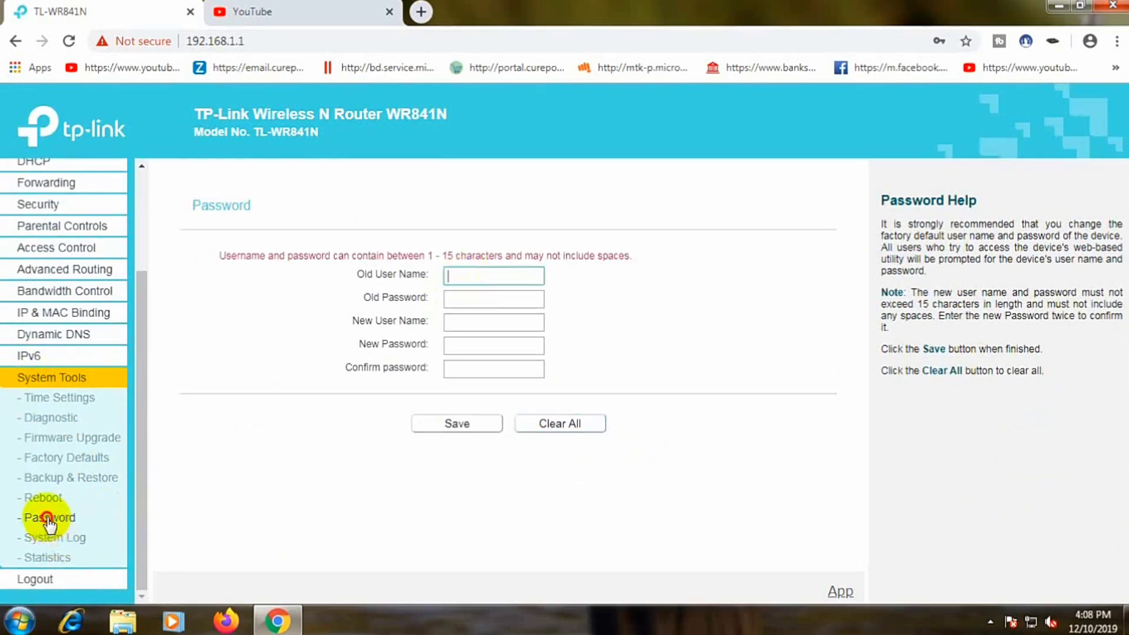
click(456, 275)
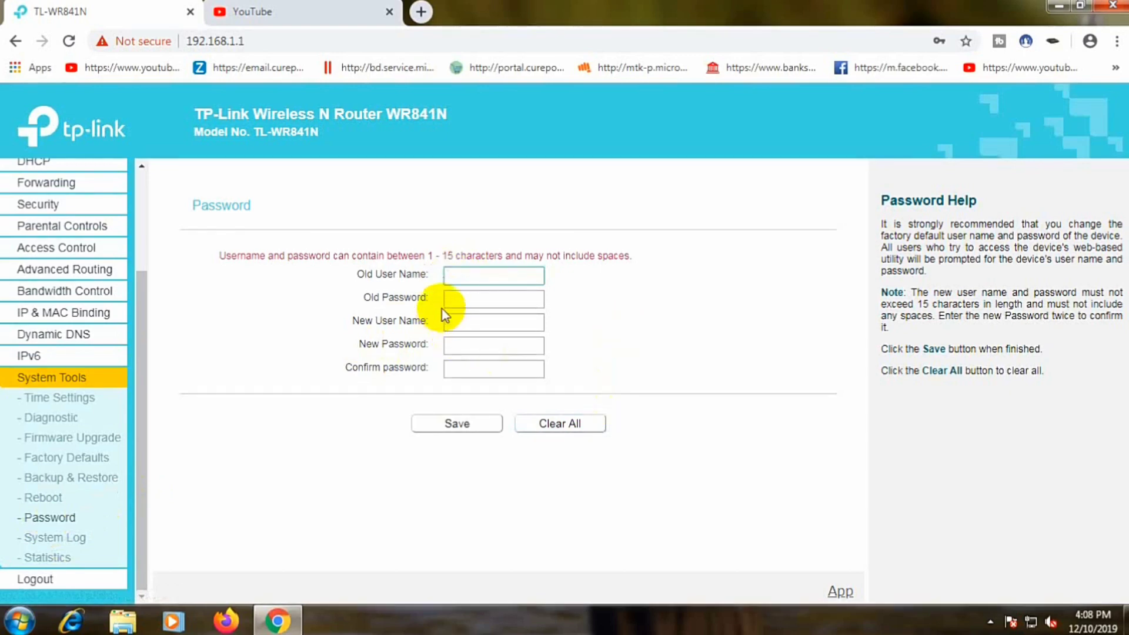
click(454, 327)
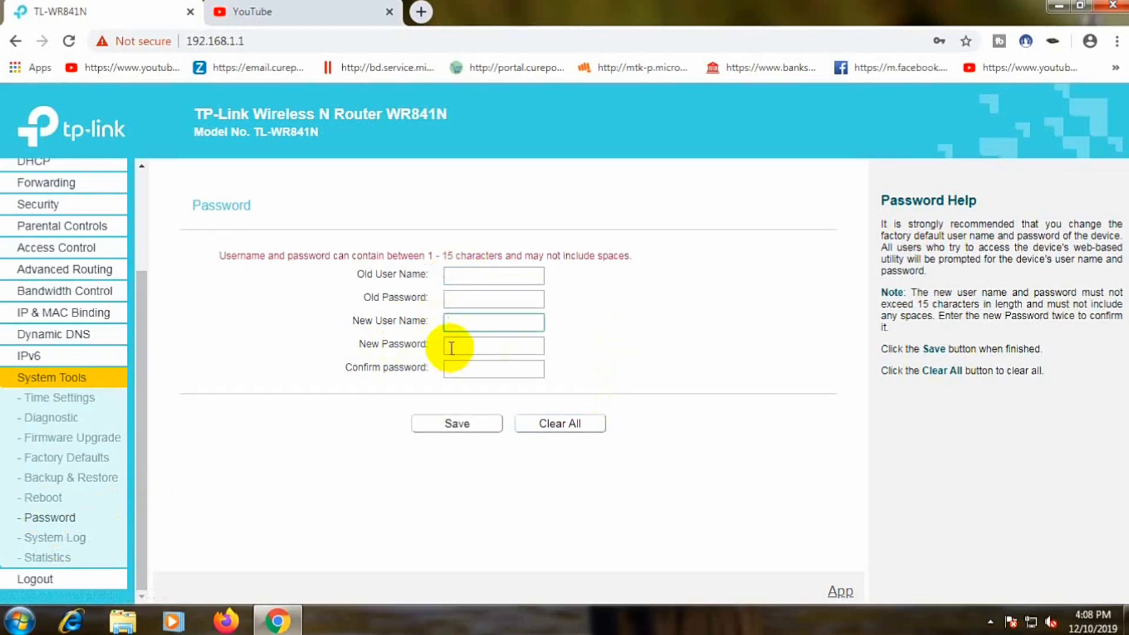
click(451, 348)
click(454, 368)
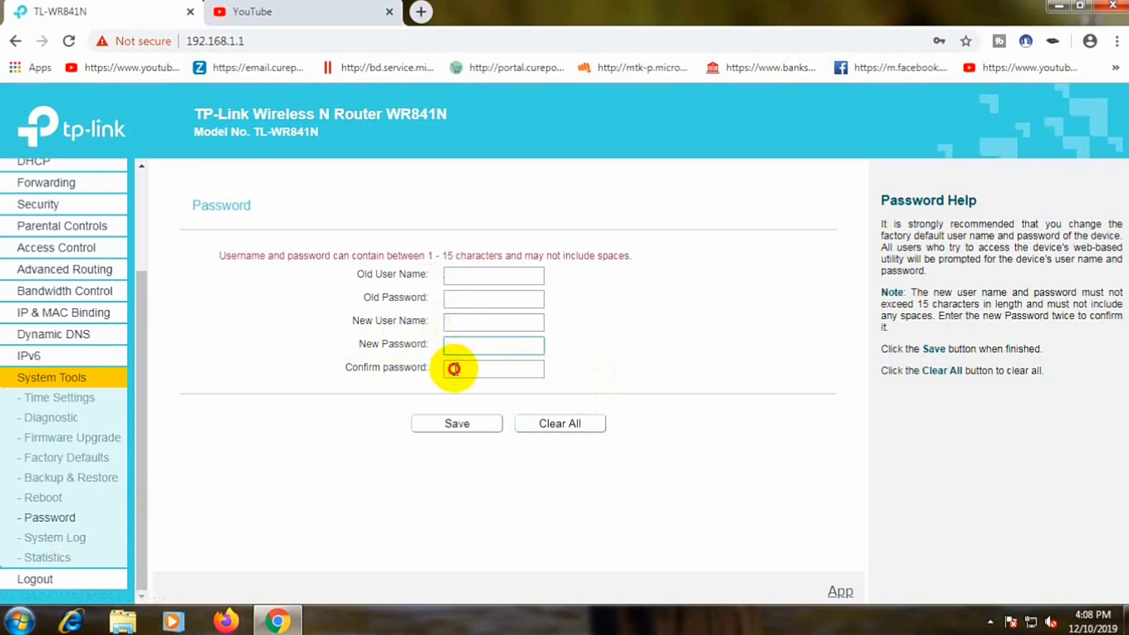
click(458, 276)
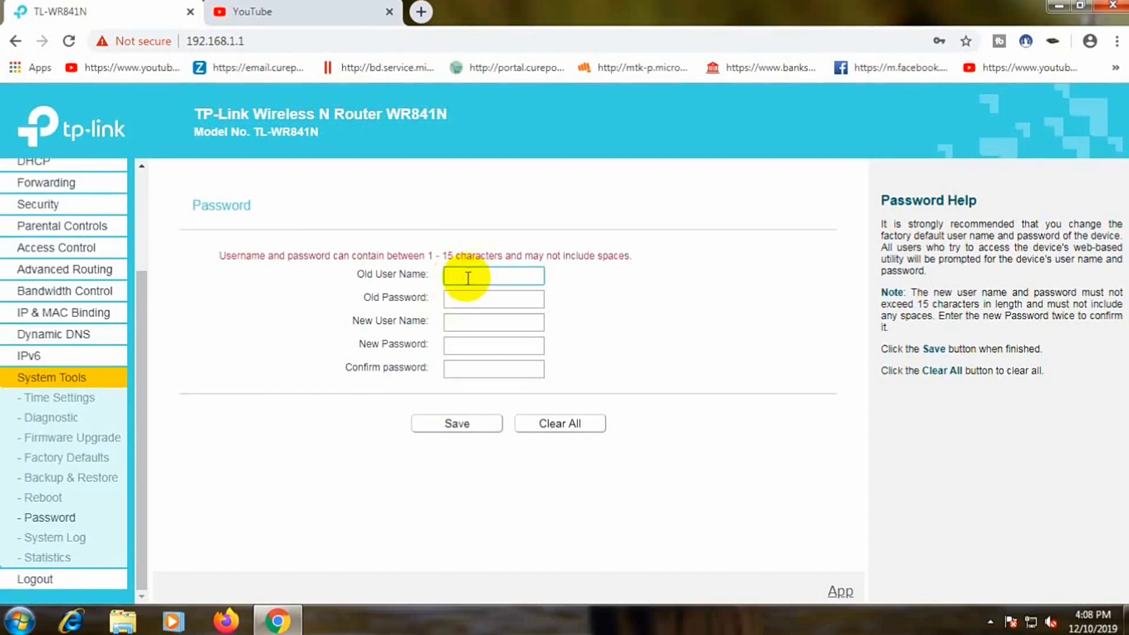
Enter the current admin user name and its old password.
text(admin)
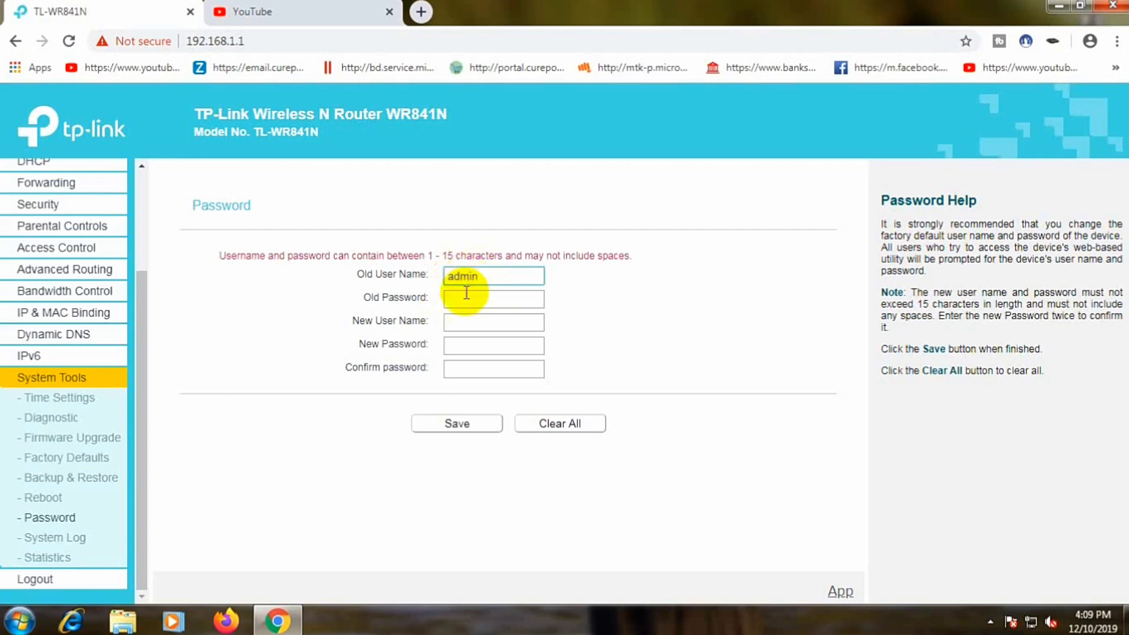
click(461, 297)
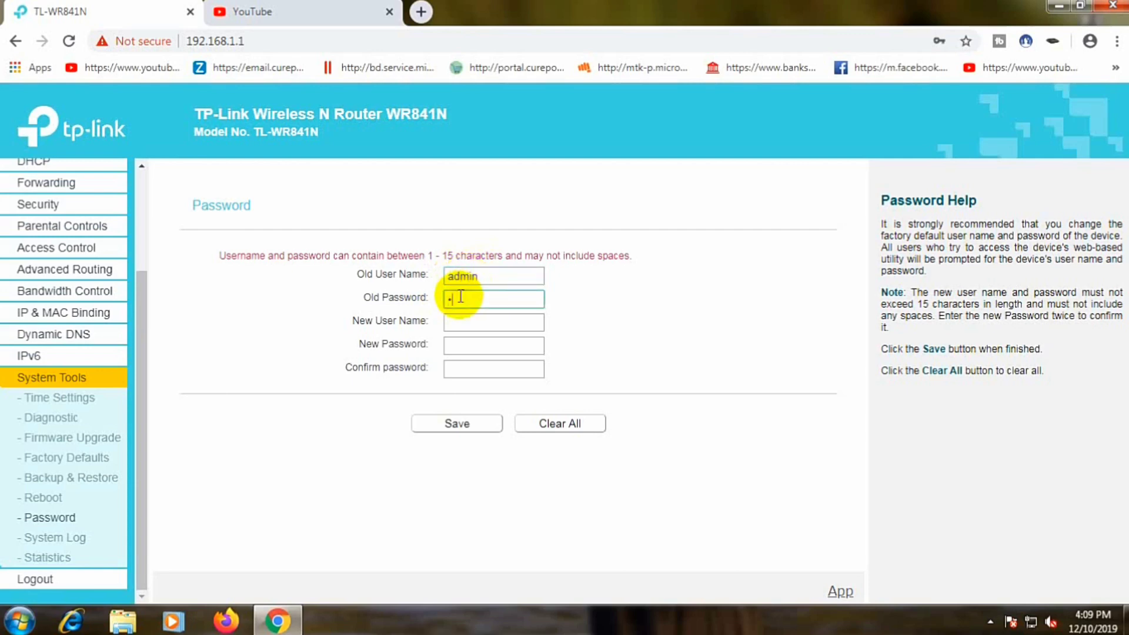
Enter a new admin user name, a new password, and the password confirmation.
click(462, 321)
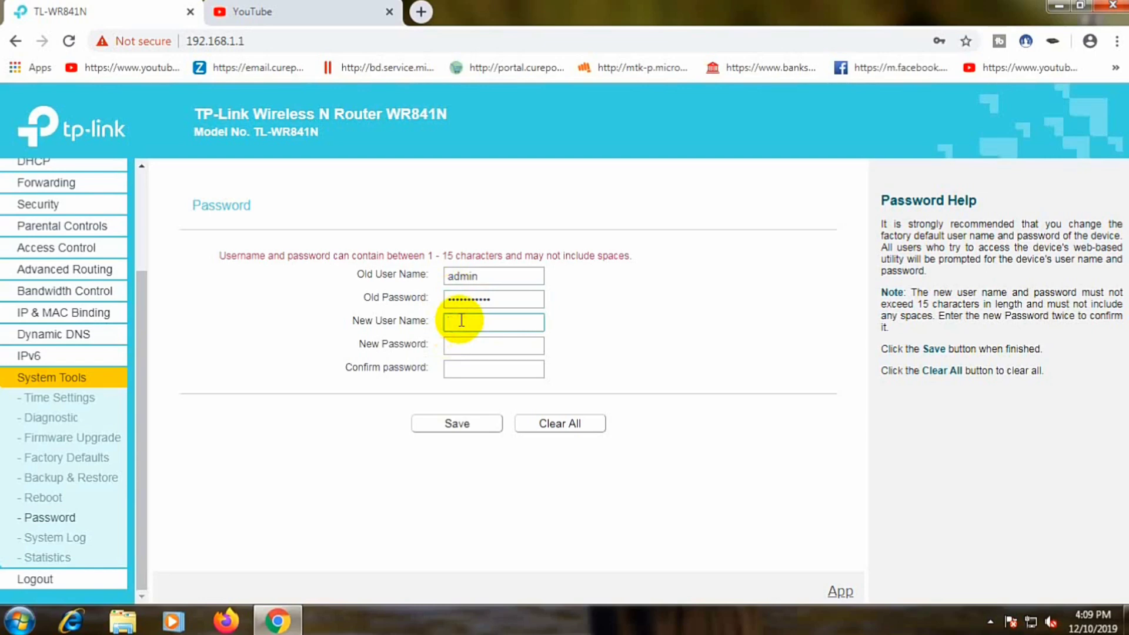
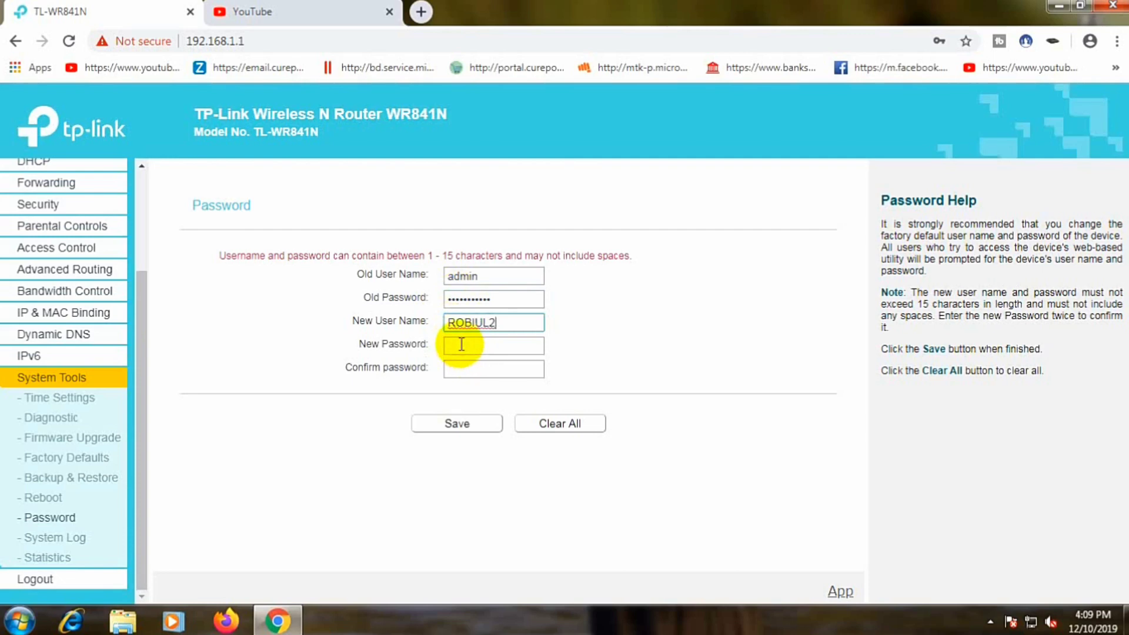
click(462, 345)
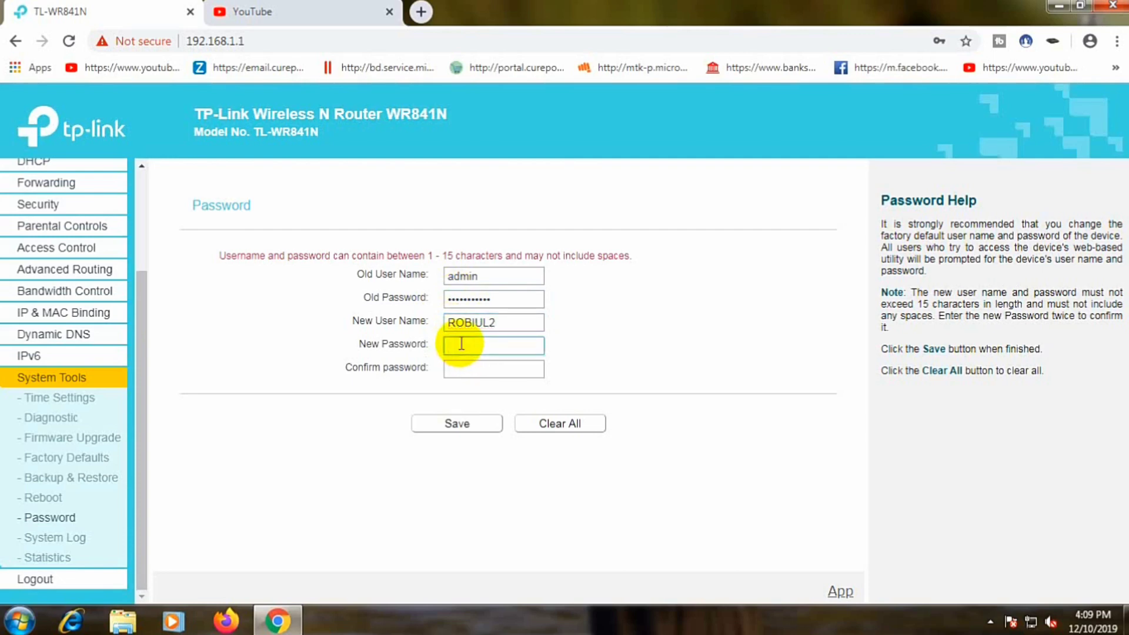
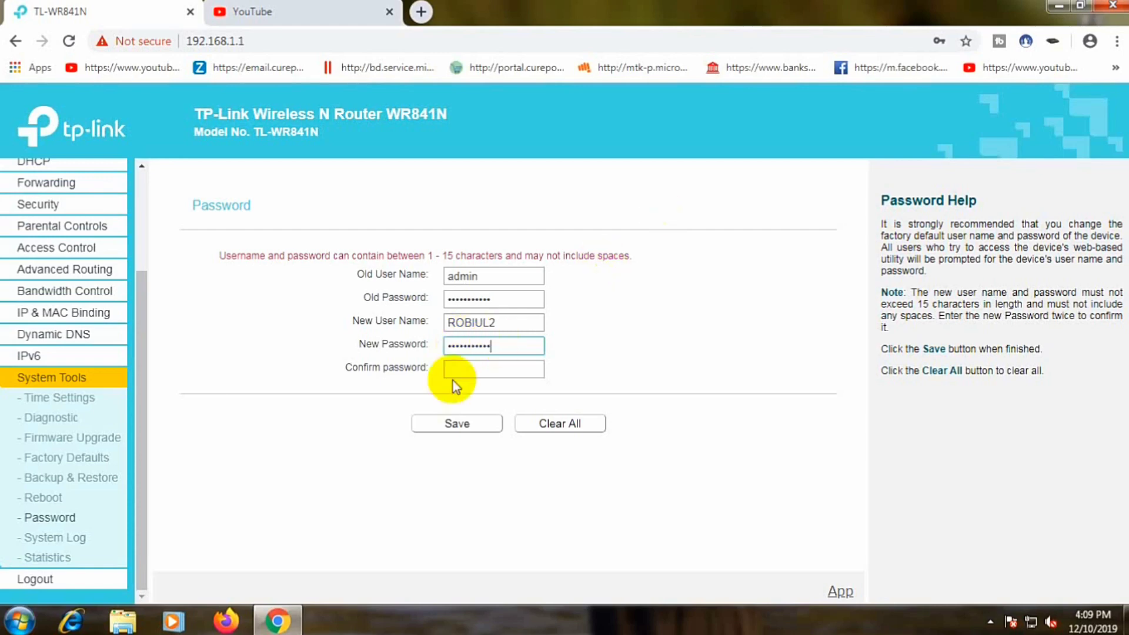
click(454, 370)
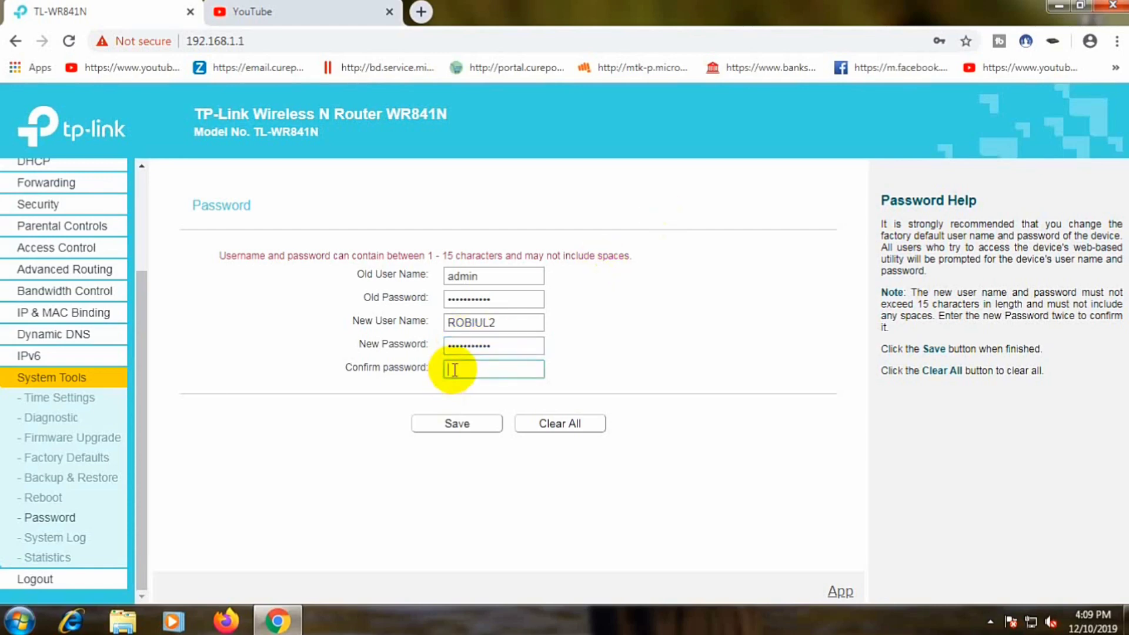
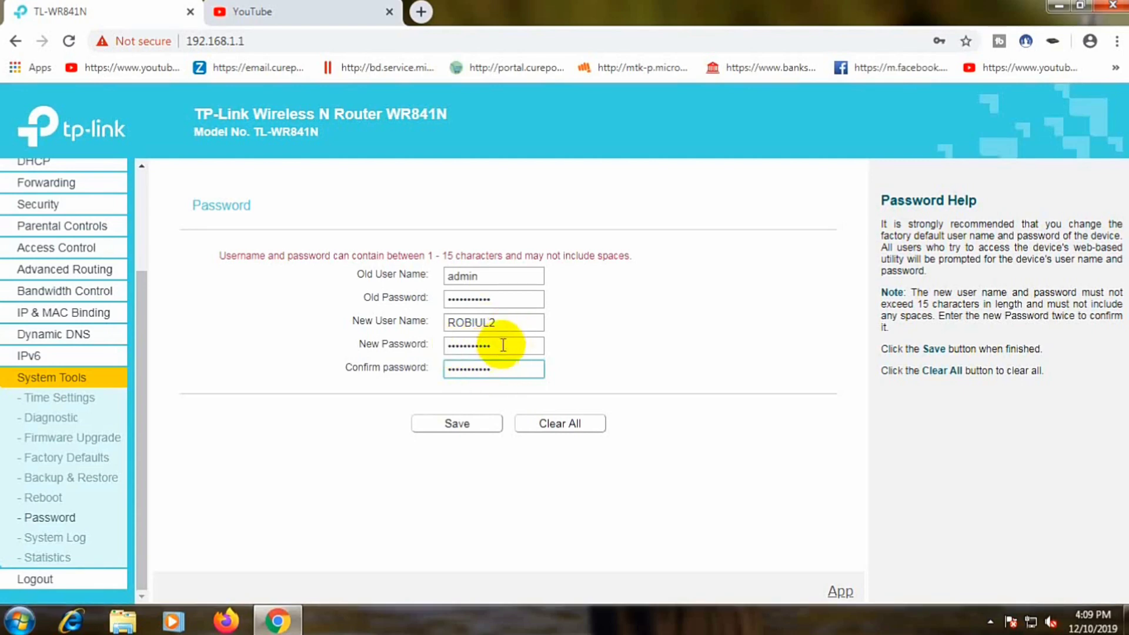
Save the login change, which fails with error 71233, 'Incorrect old password!'.
click(247, 41)
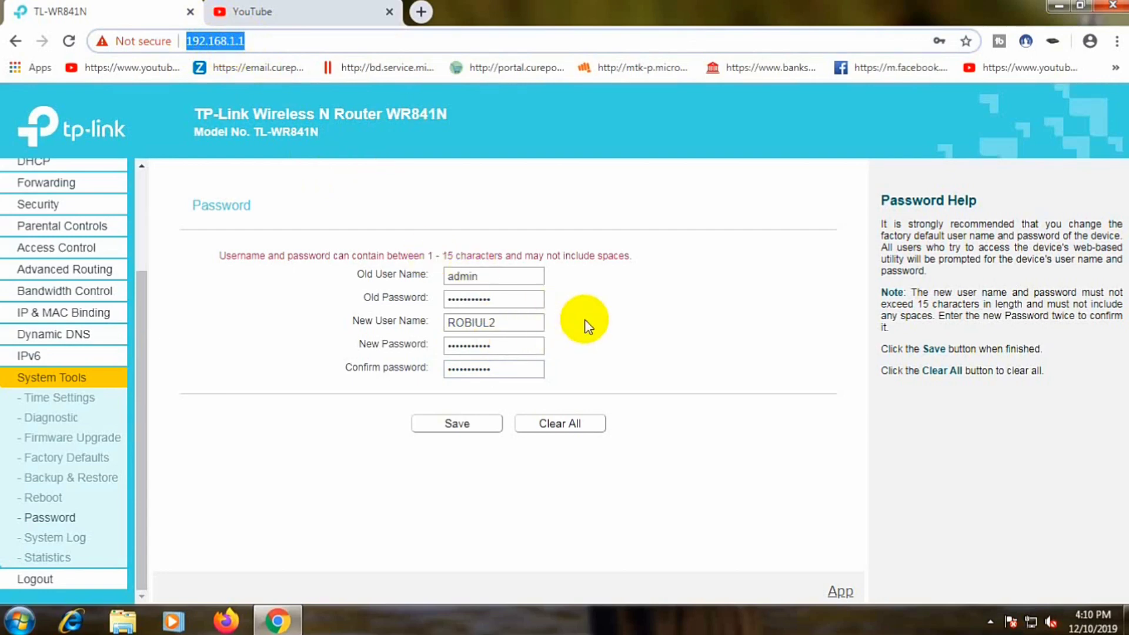
click(579, 333)
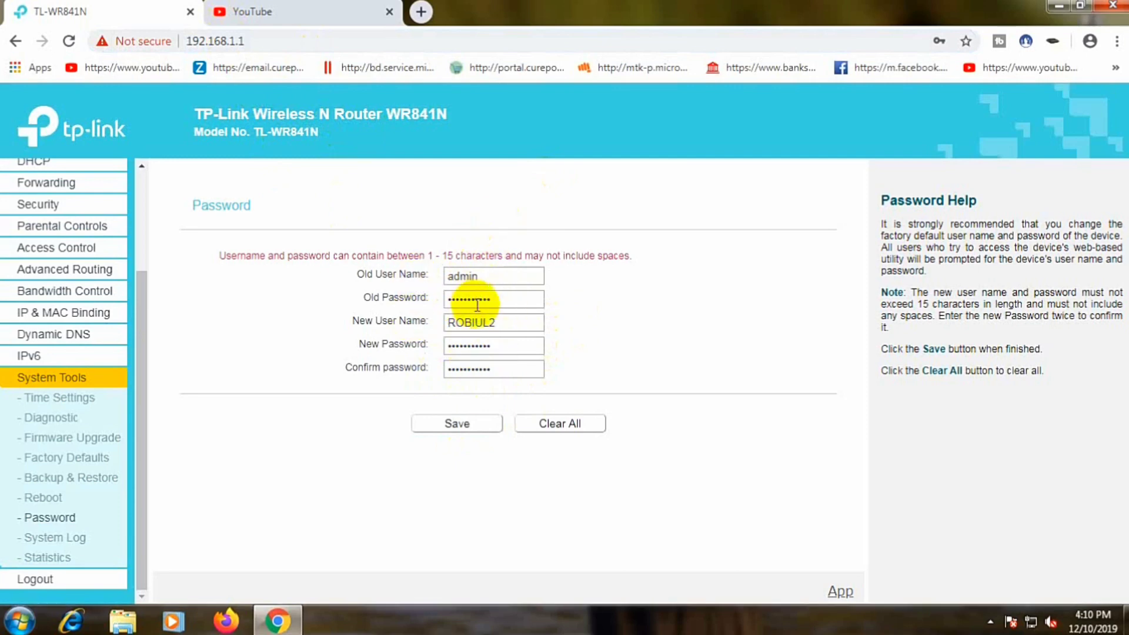
click(454, 423)
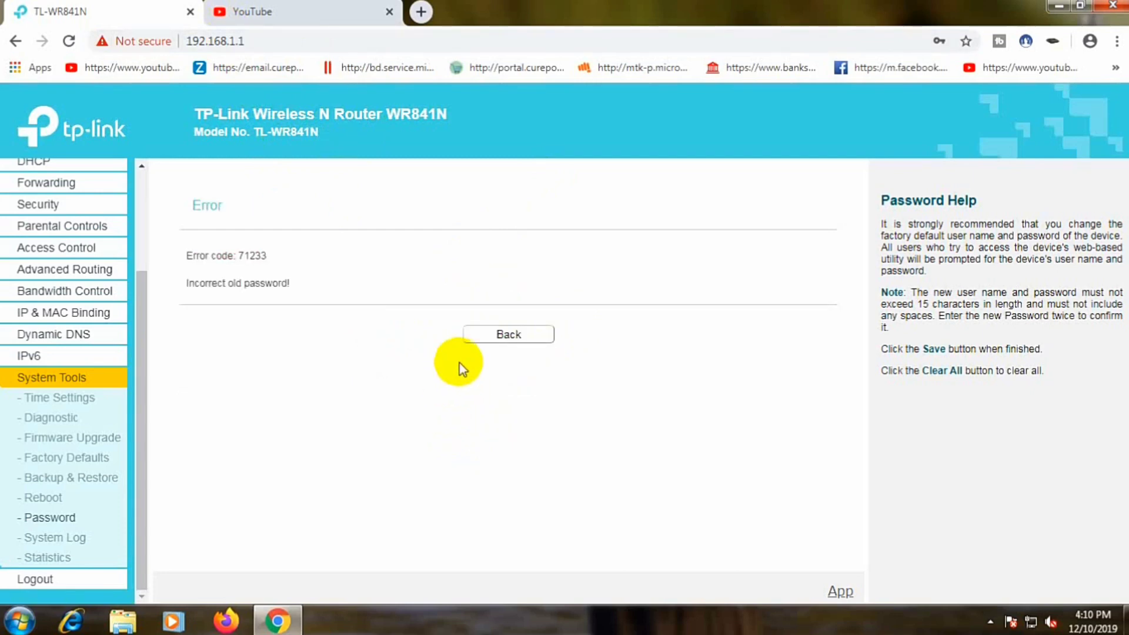
Return to the Password form and re-enter the old user name and old password.
click(483, 343)
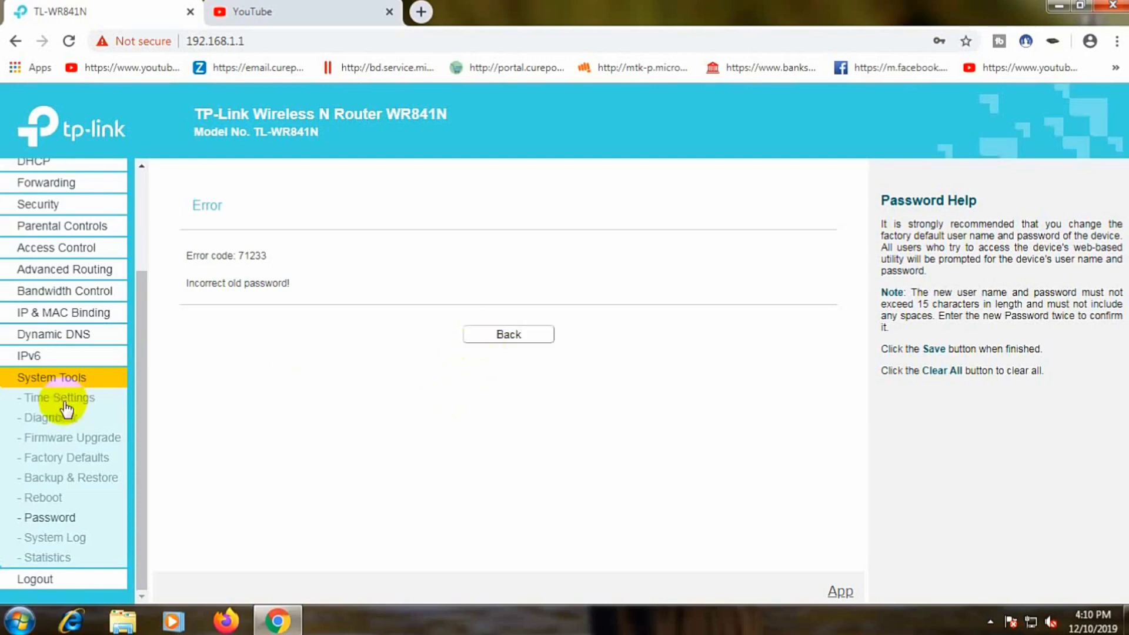
click(54, 519)
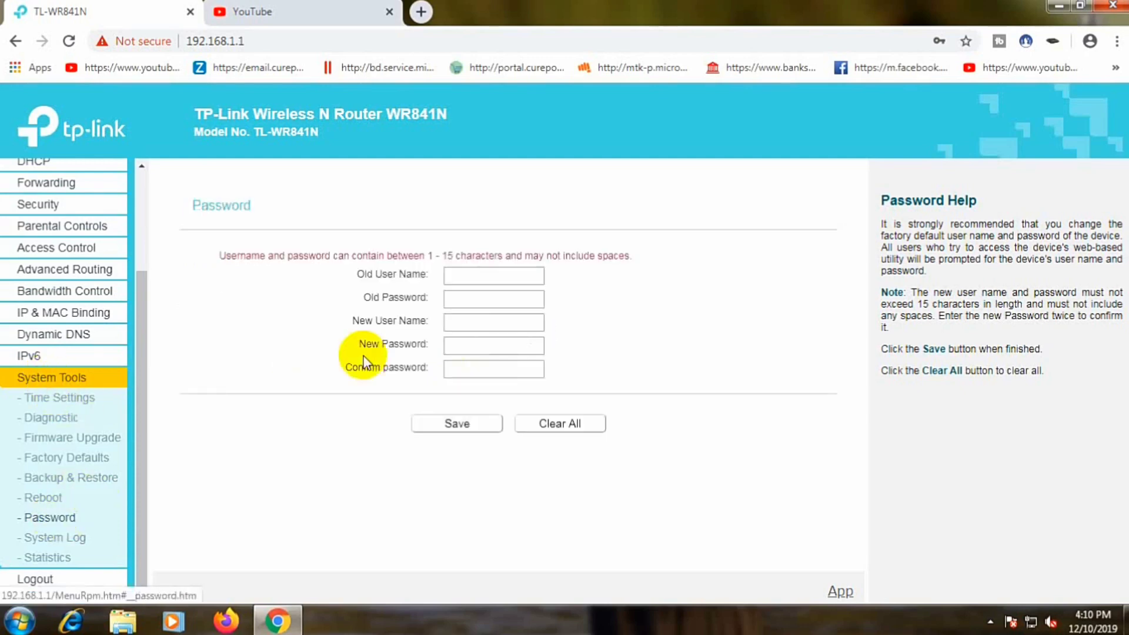
click(471, 275)
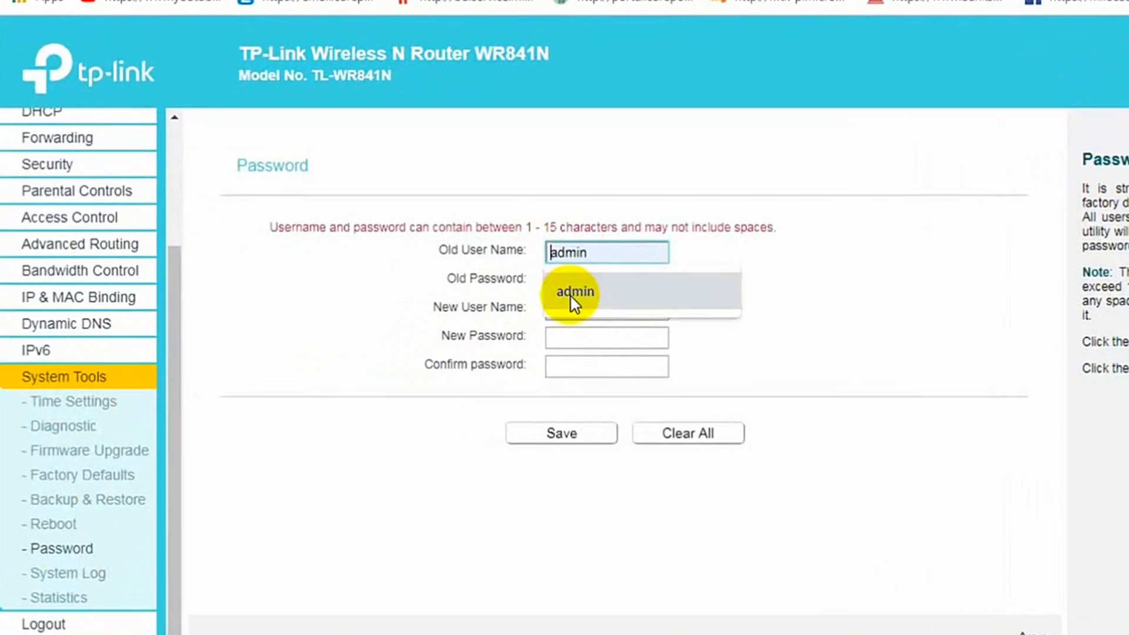
click(570, 294)
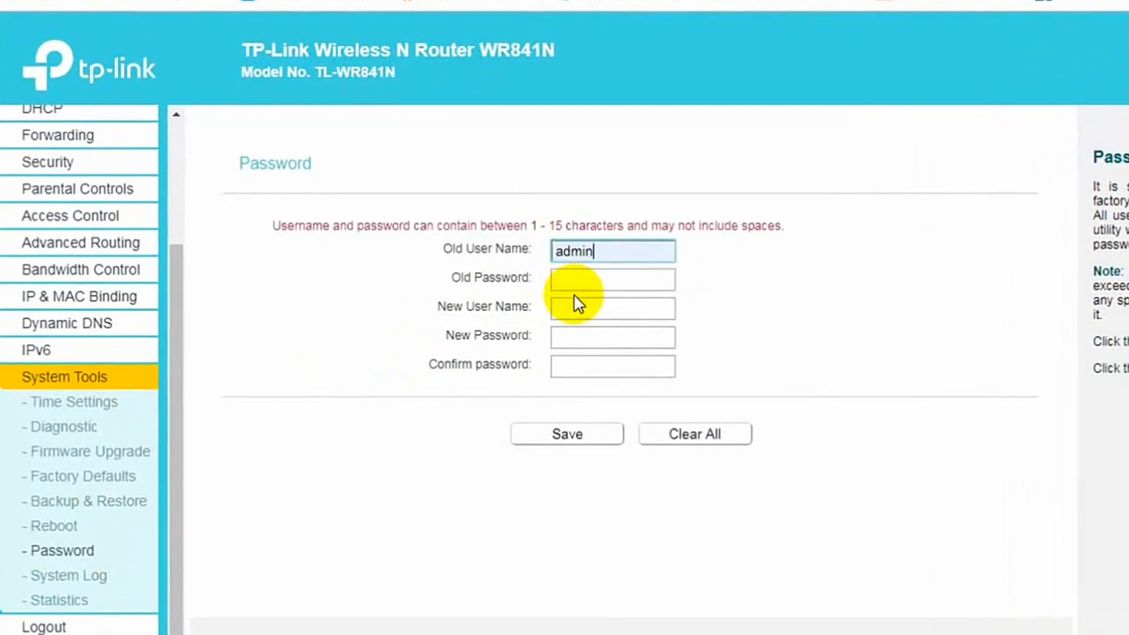
click(570, 278)
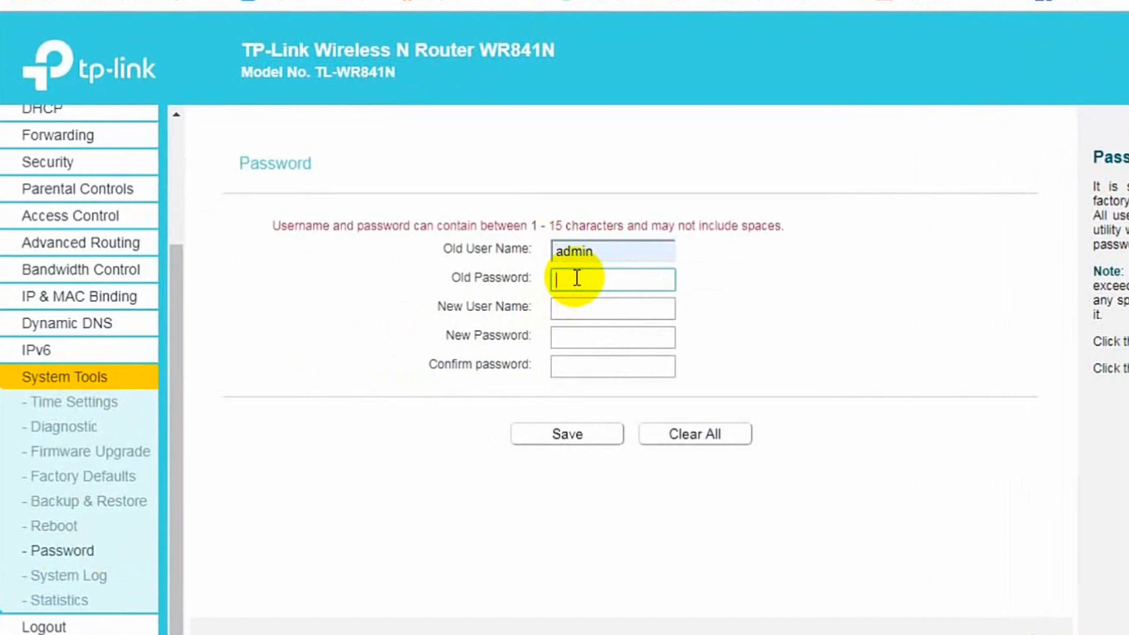
text(dmin)
Fill in the suggested new user name, enter and confirm the new password, and save.
click(553, 309)
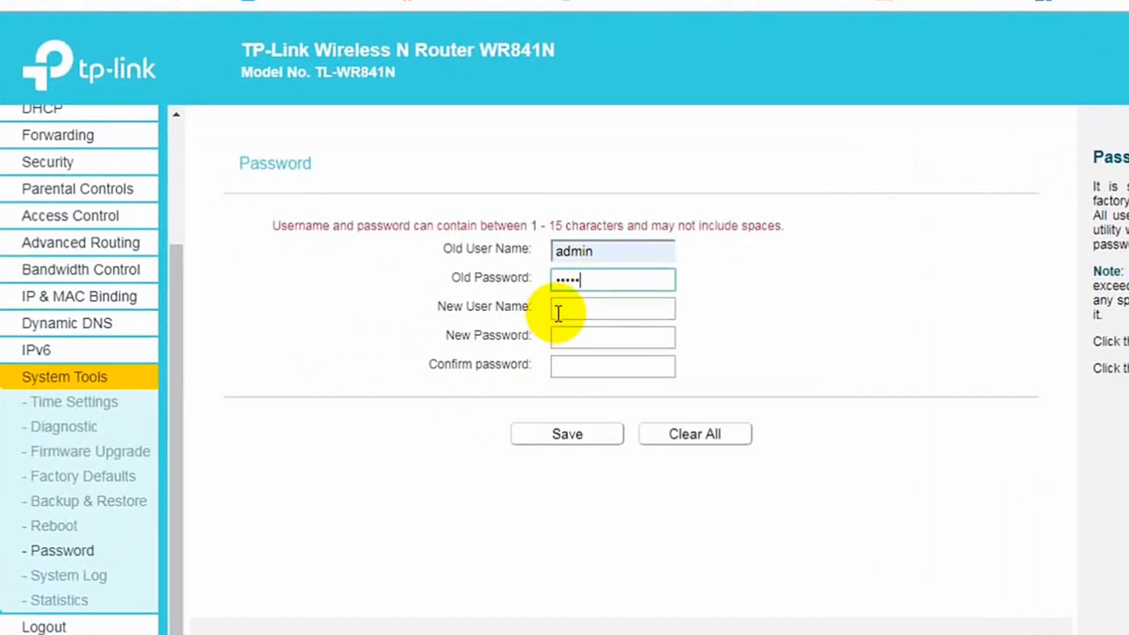
click(469, 348)
click(468, 346)
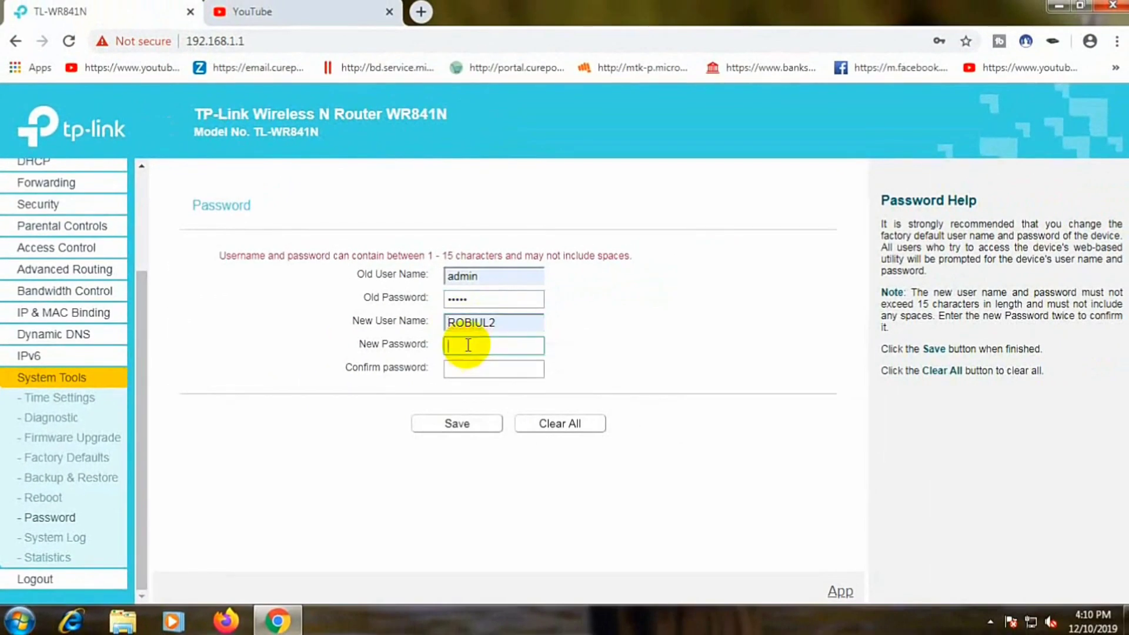
click(463, 371)
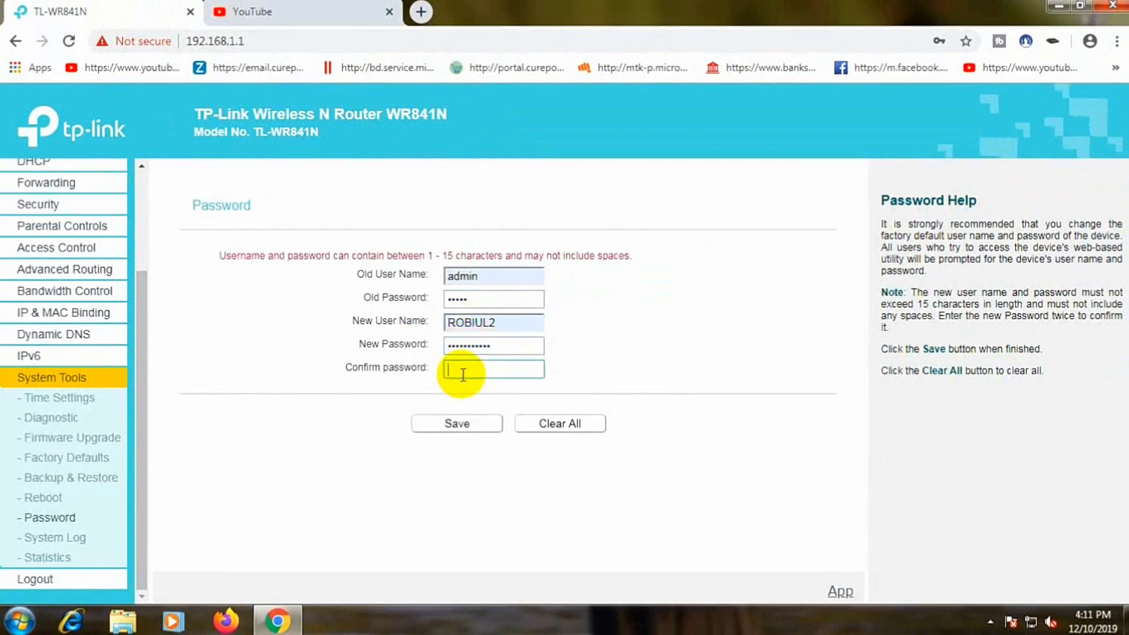
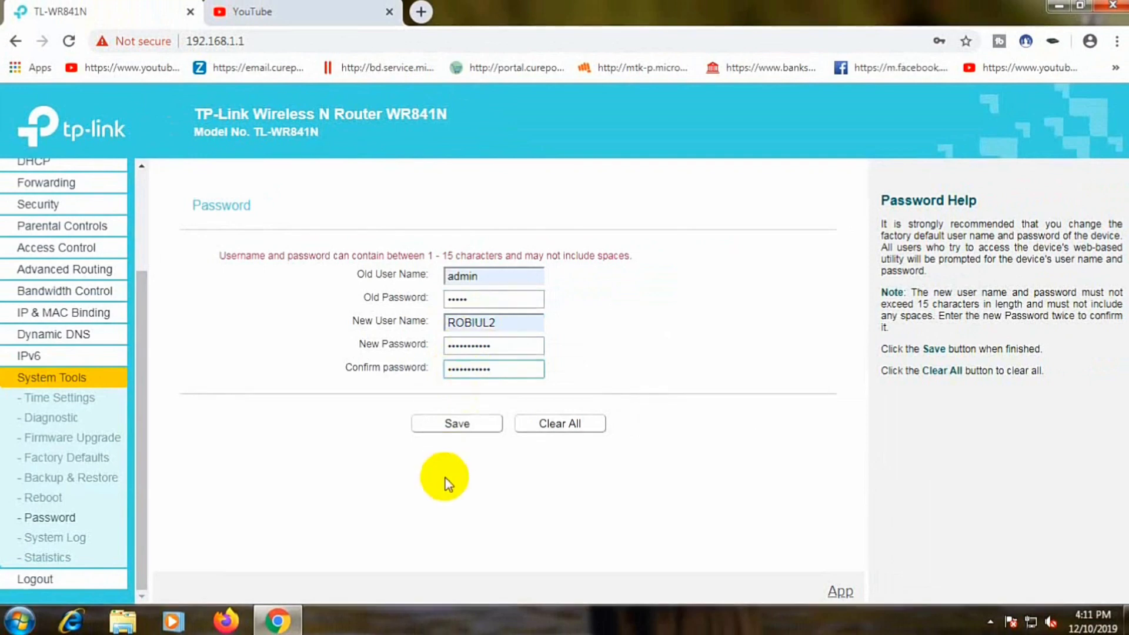
click(453, 424)
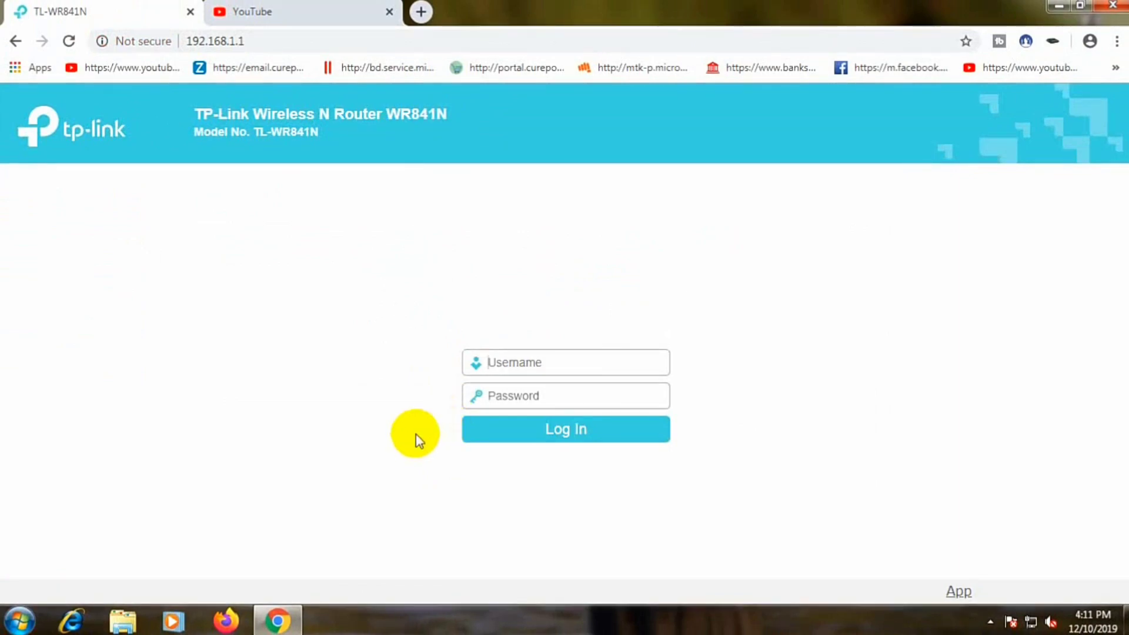
On the login page, enter the admin user name and start typing the password.
click(523, 361)
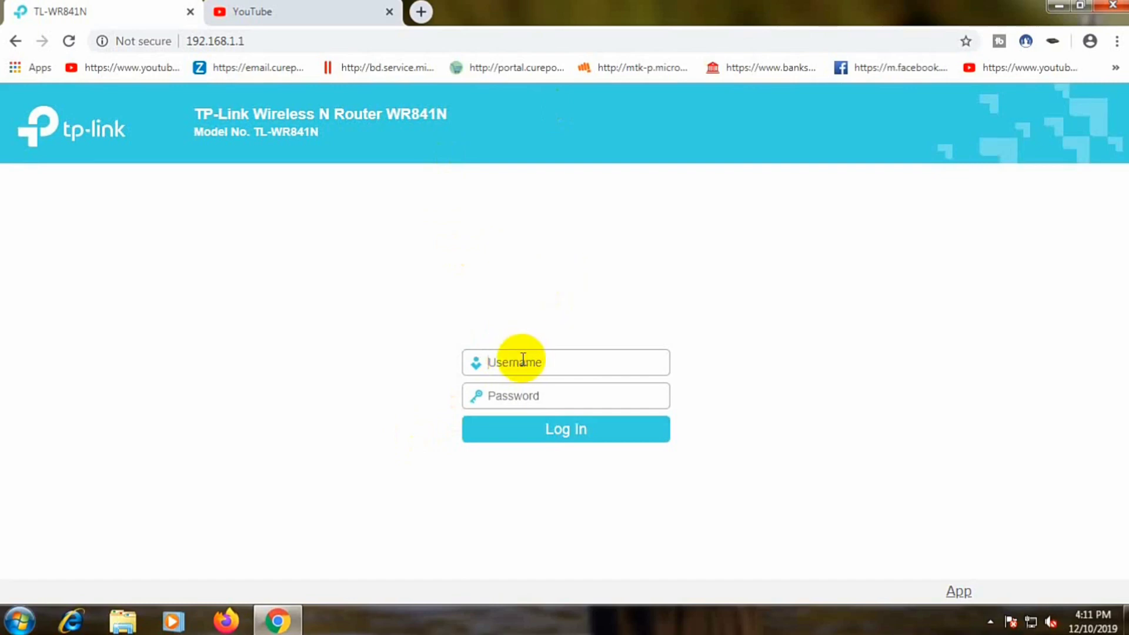
click(586, 371)
text(admin)
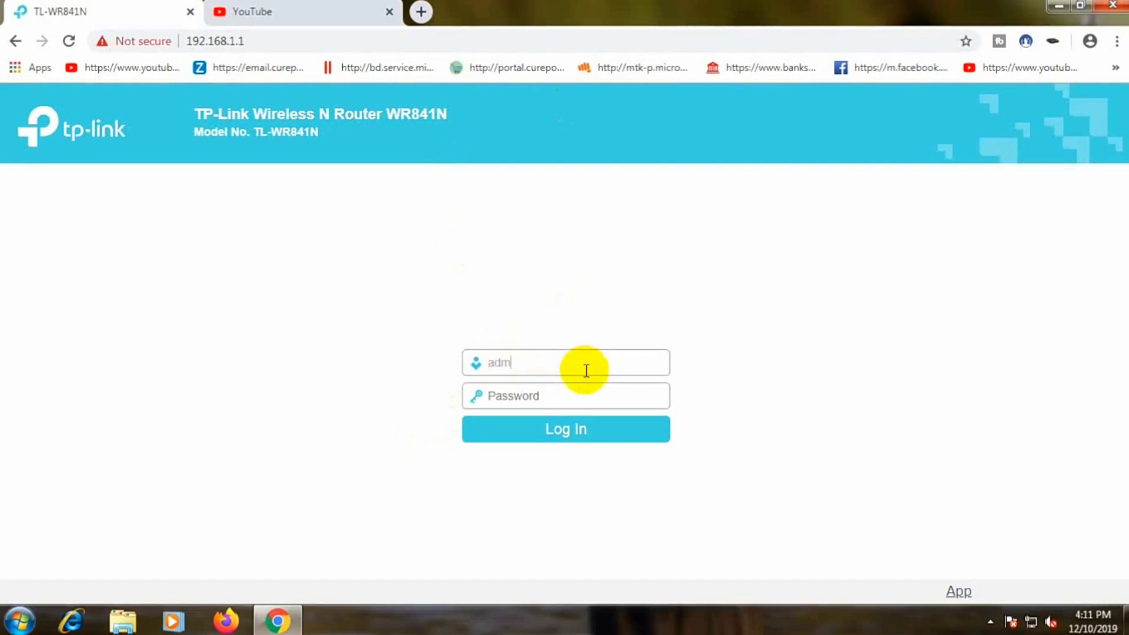
click(541, 391)
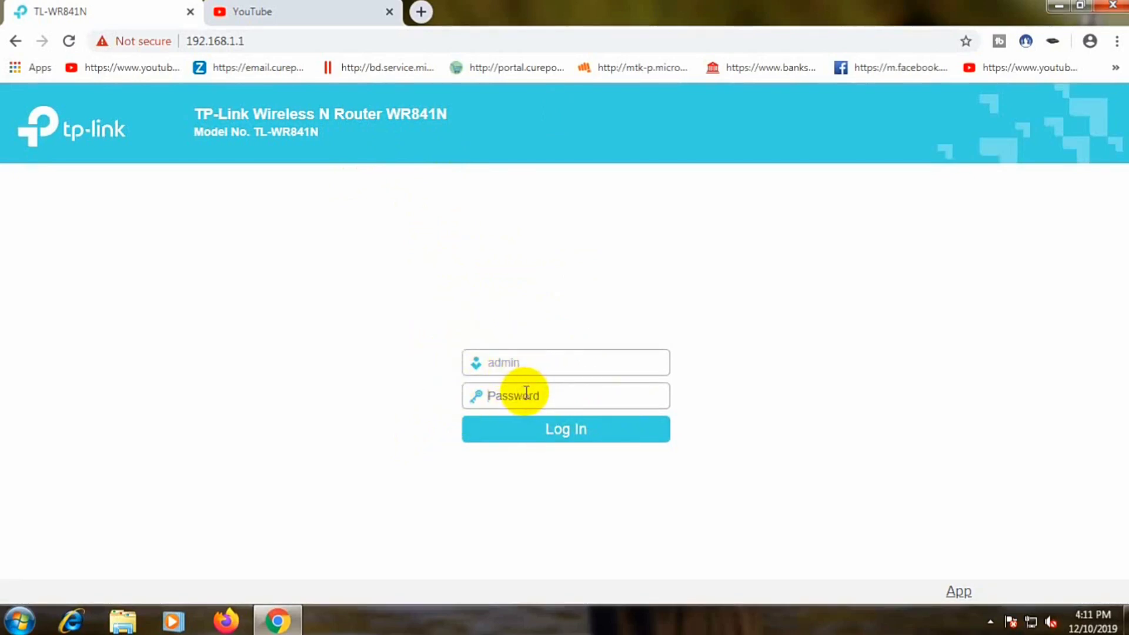
text(a)
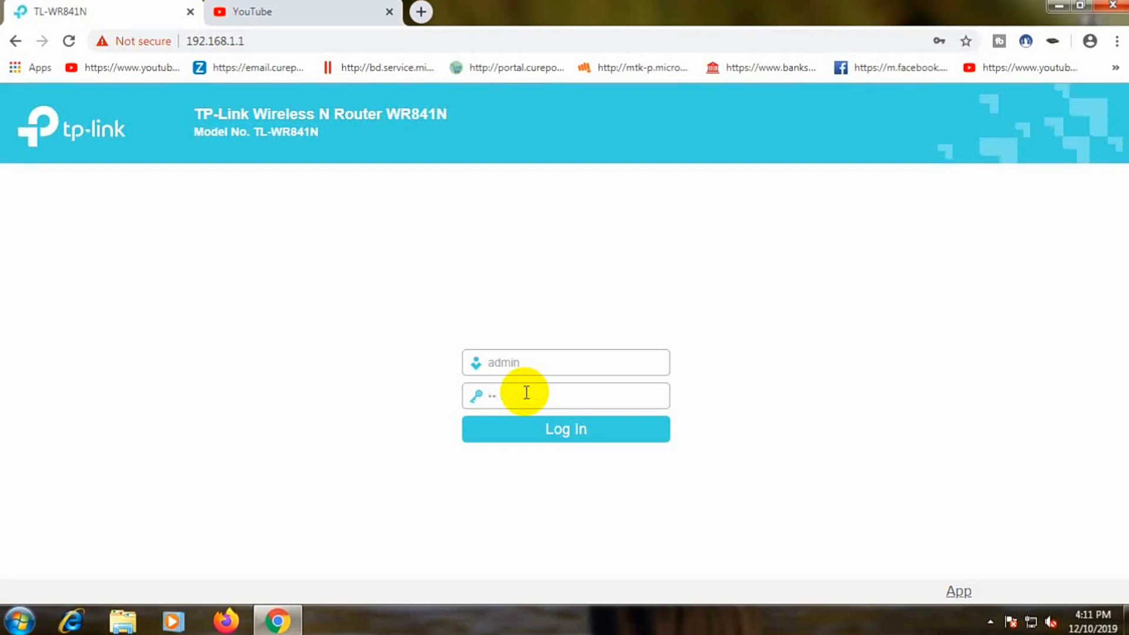
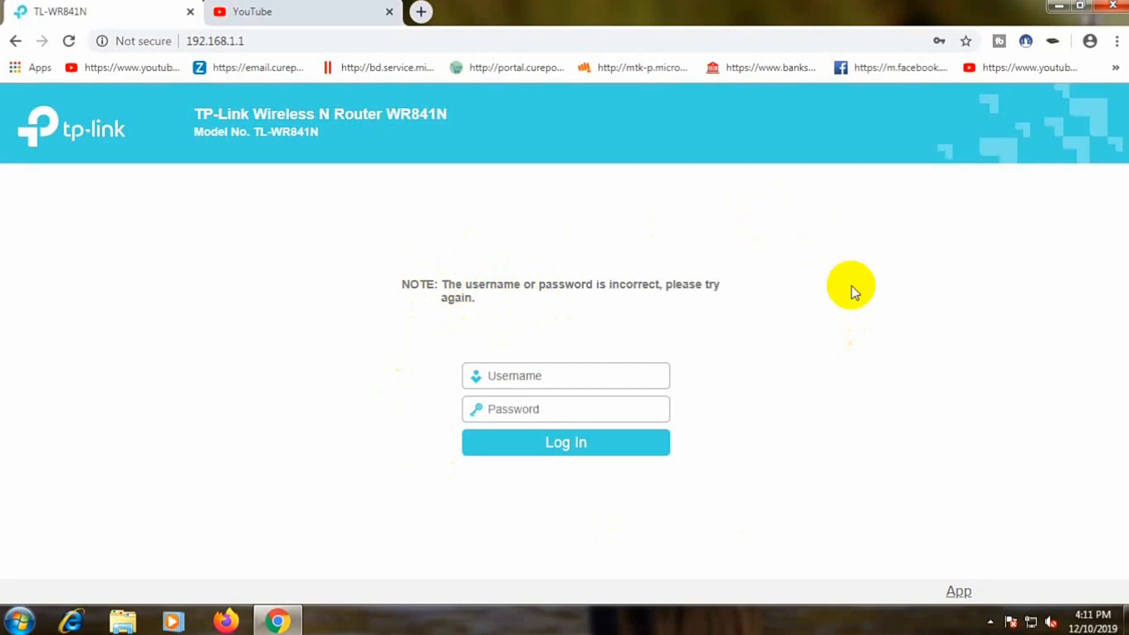
Reveal the hidden taskbar tray icons and their Customize option while the incorrect-login note stays on screen.
click(991, 622)
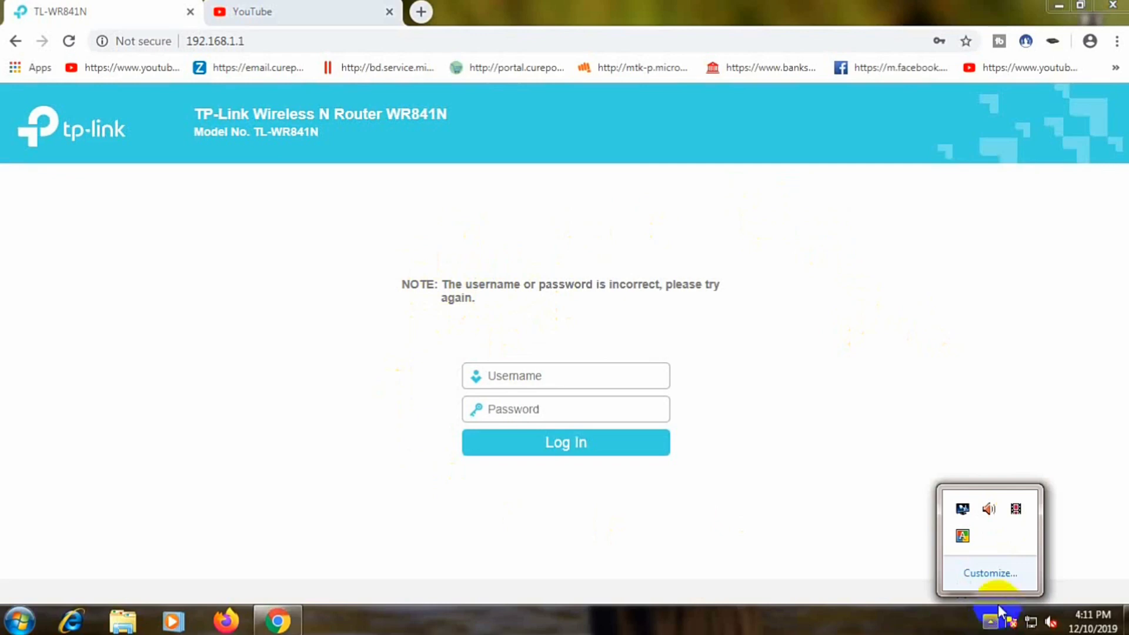